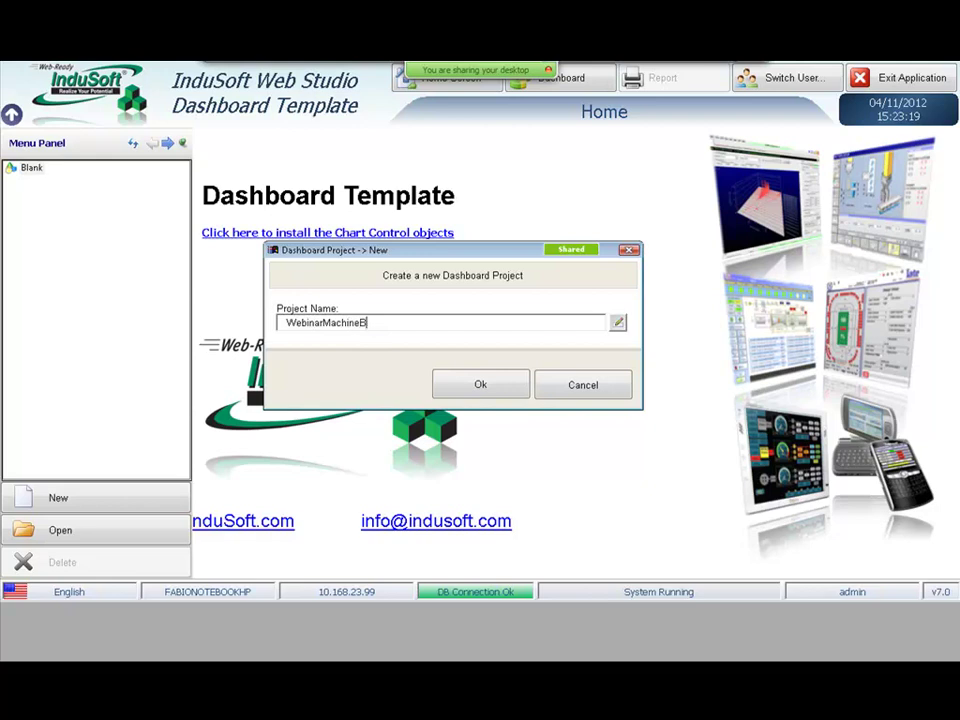
Create the WebinarMachineBuilders project and start a new MS Access data source
text(s)
click(477, 382)
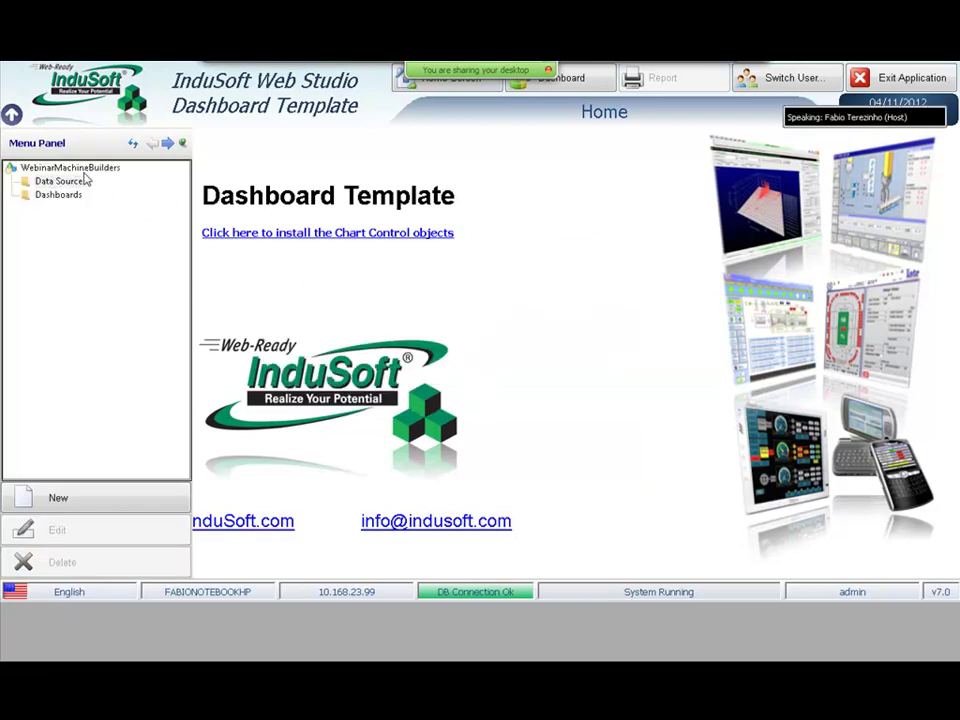
click(82, 499)
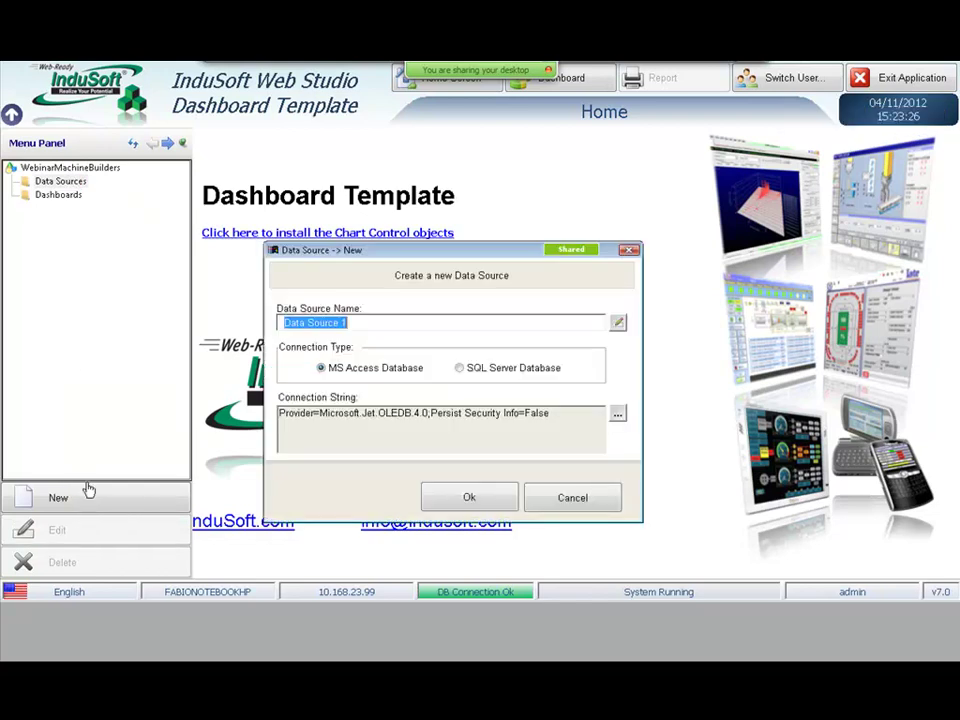
click(472, 369)
click(418, 368)
click(472, 369)
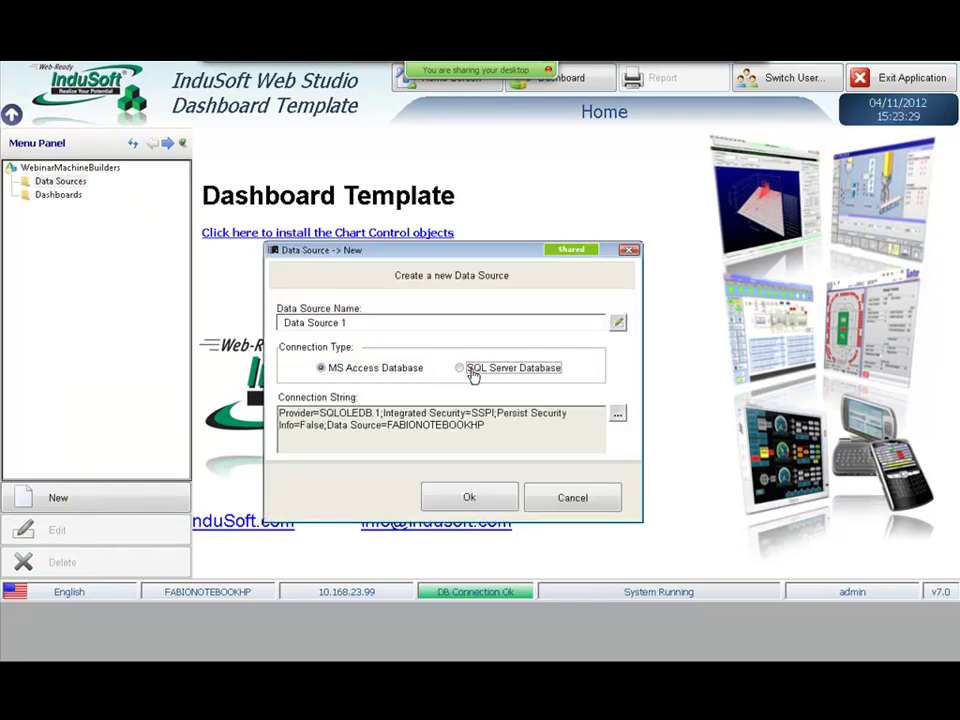
click(403, 368)
Link the data source to DemoDB.mdb, test the connection, and create Data Source 1
click(616, 413)
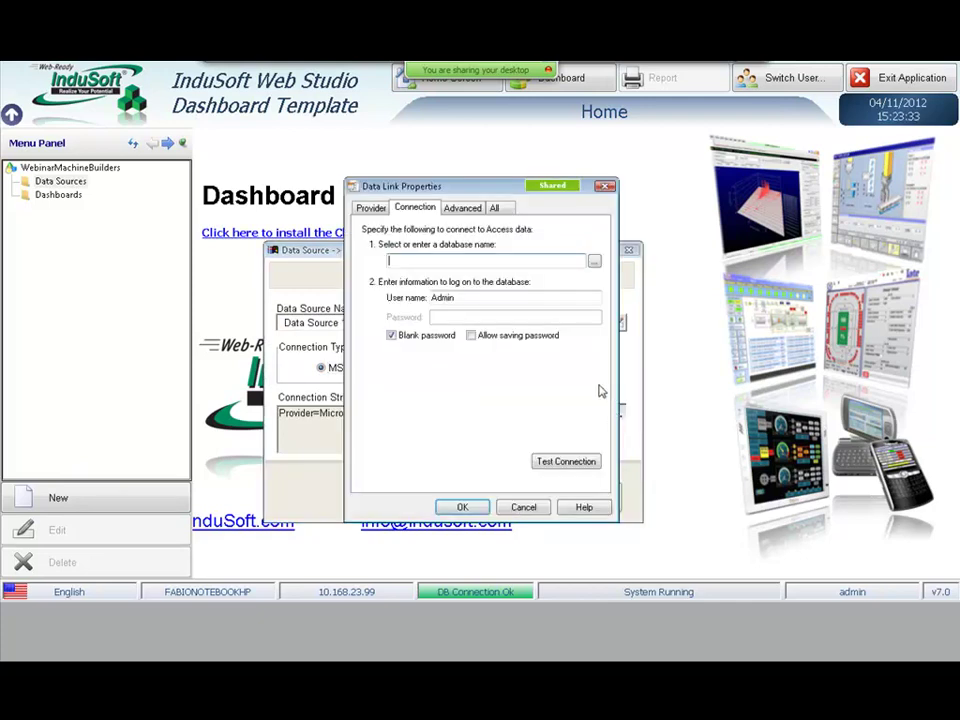
click(594, 262)
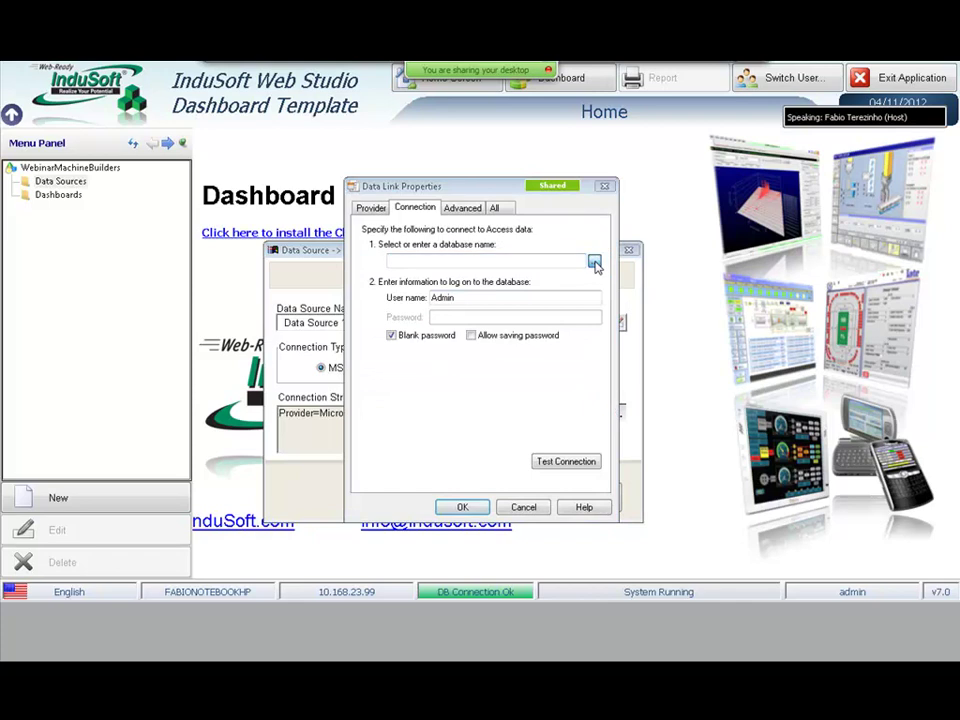
click(570, 426)
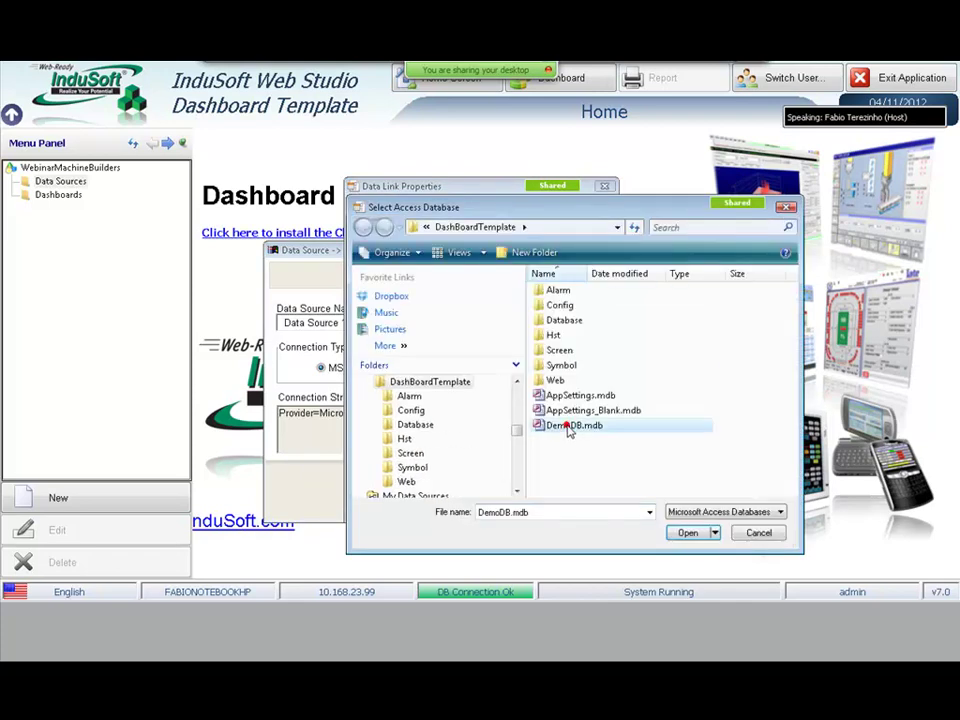
click(680, 534)
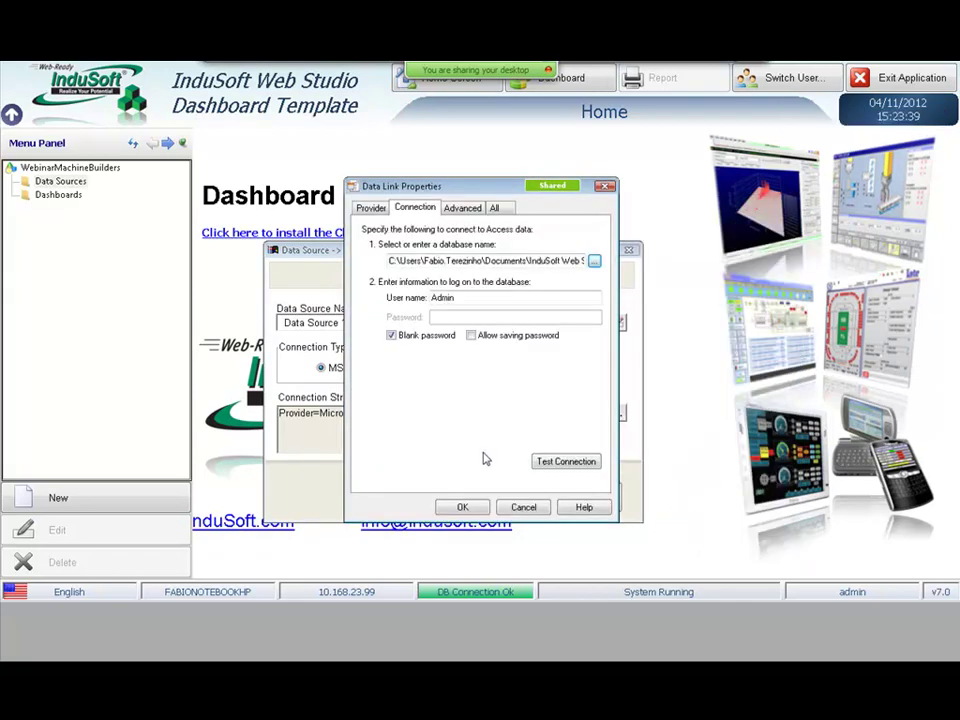
click(551, 460)
click(536, 405)
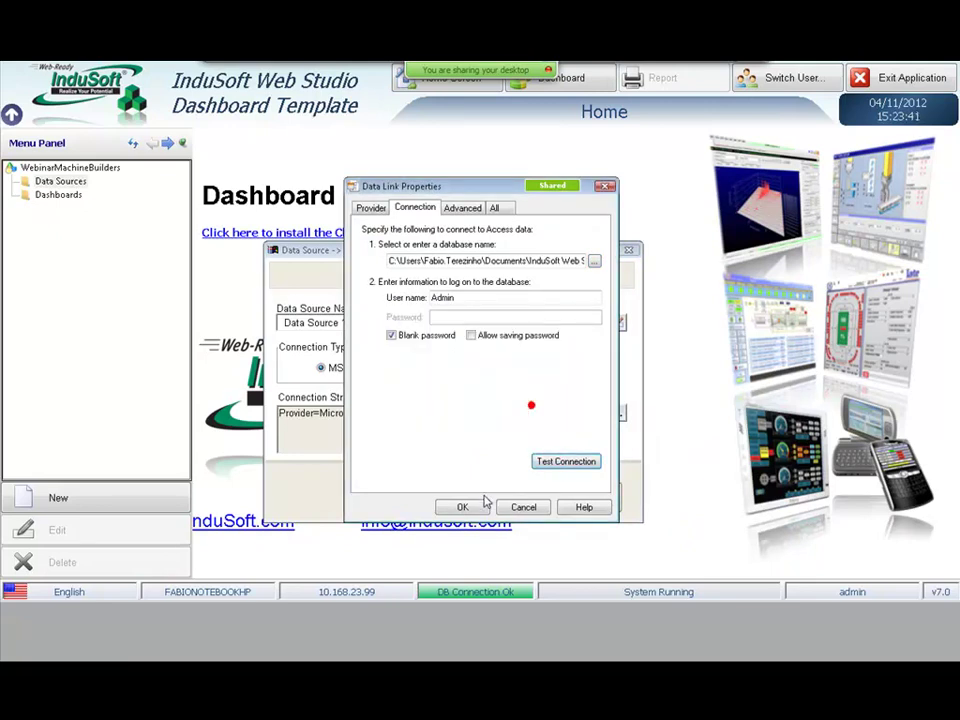
click(464, 506)
click(469, 497)
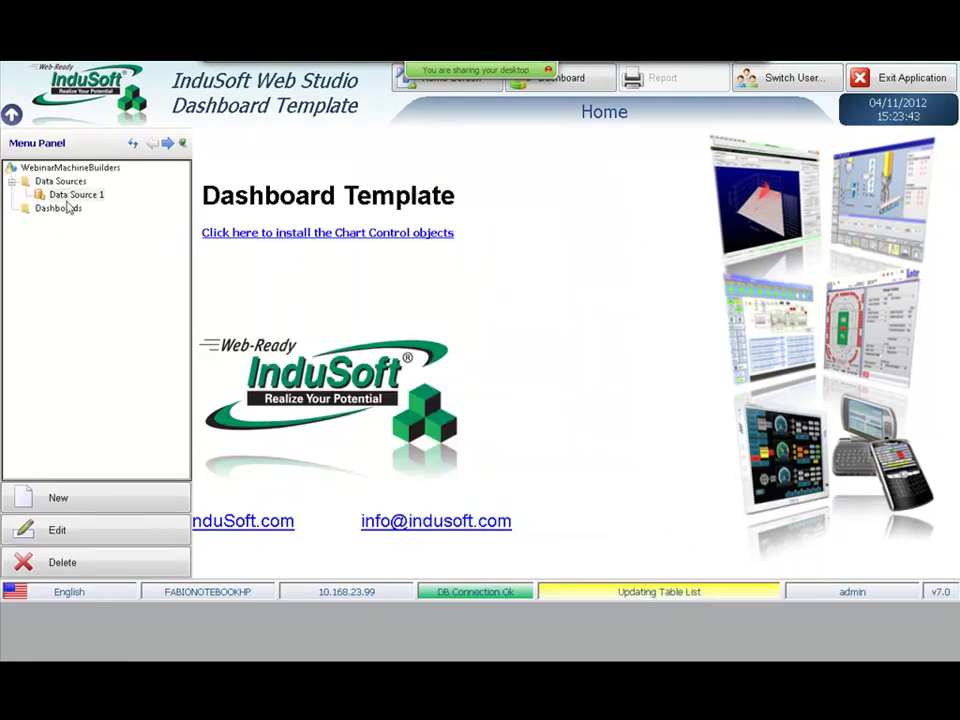
Start a Design Query on Data Source 1 and add Table1 to its tables
click(98, 497)
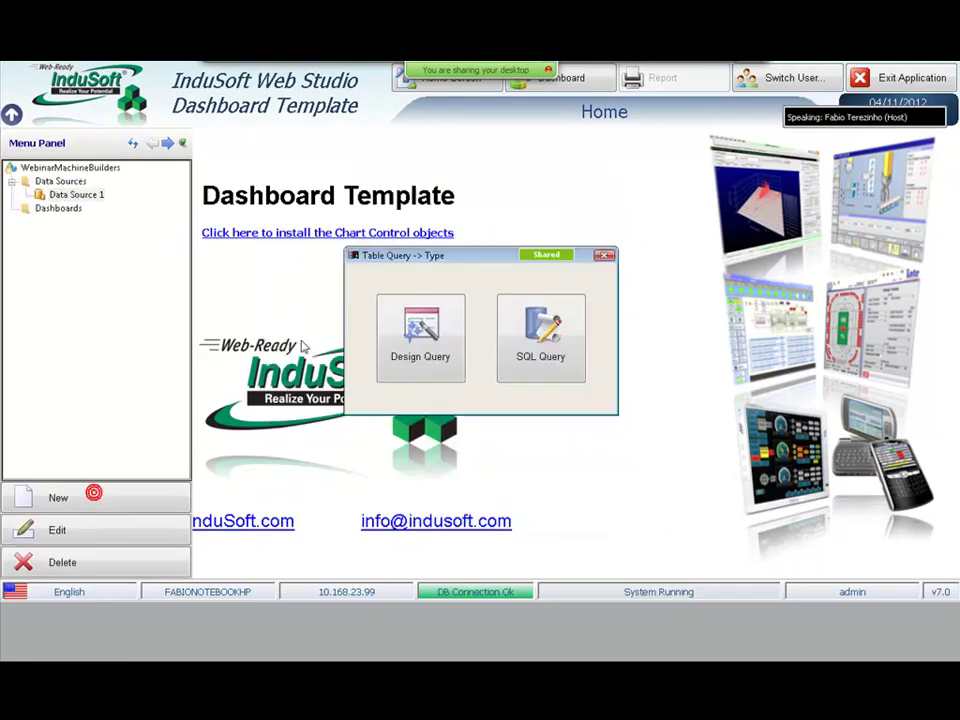
click(420, 338)
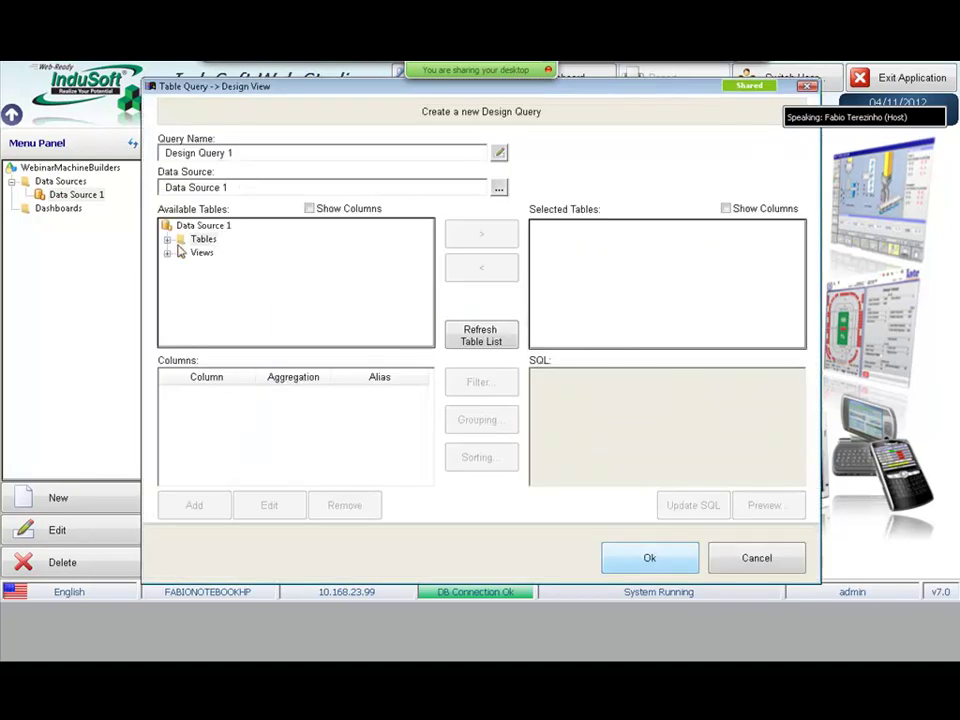
click(167, 240)
click(214, 253)
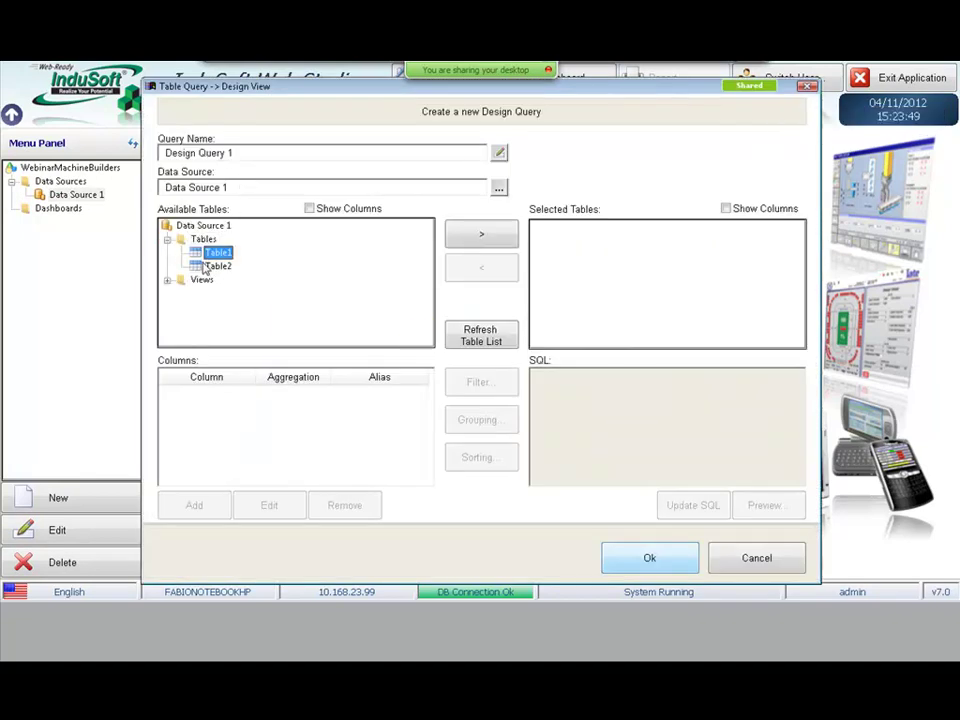
click(309, 208)
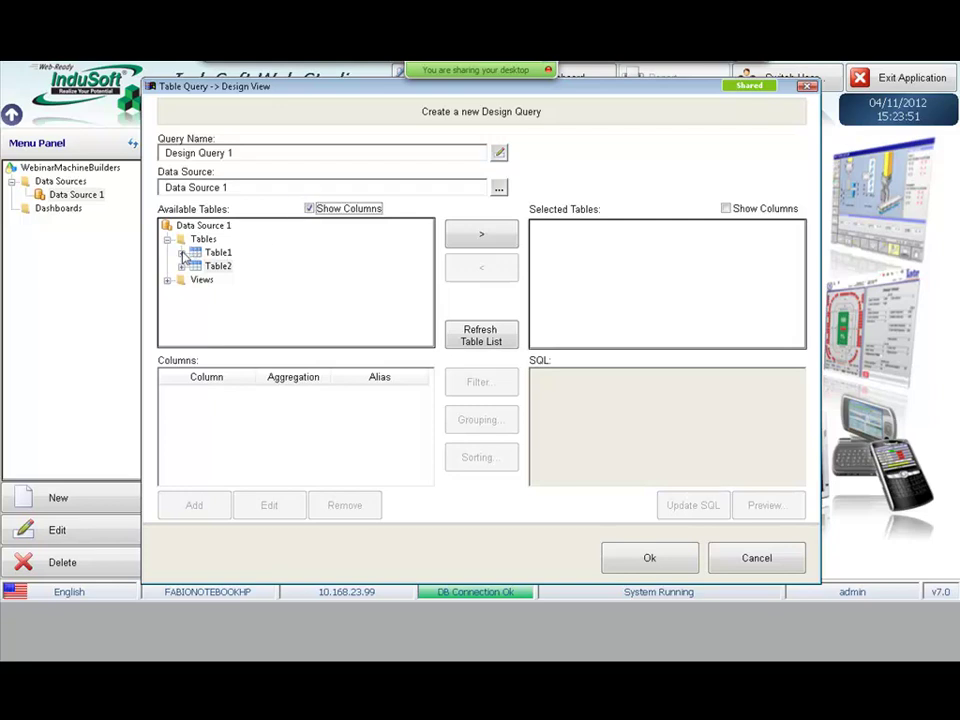
click(182, 253)
click(181, 279)
click(194, 266)
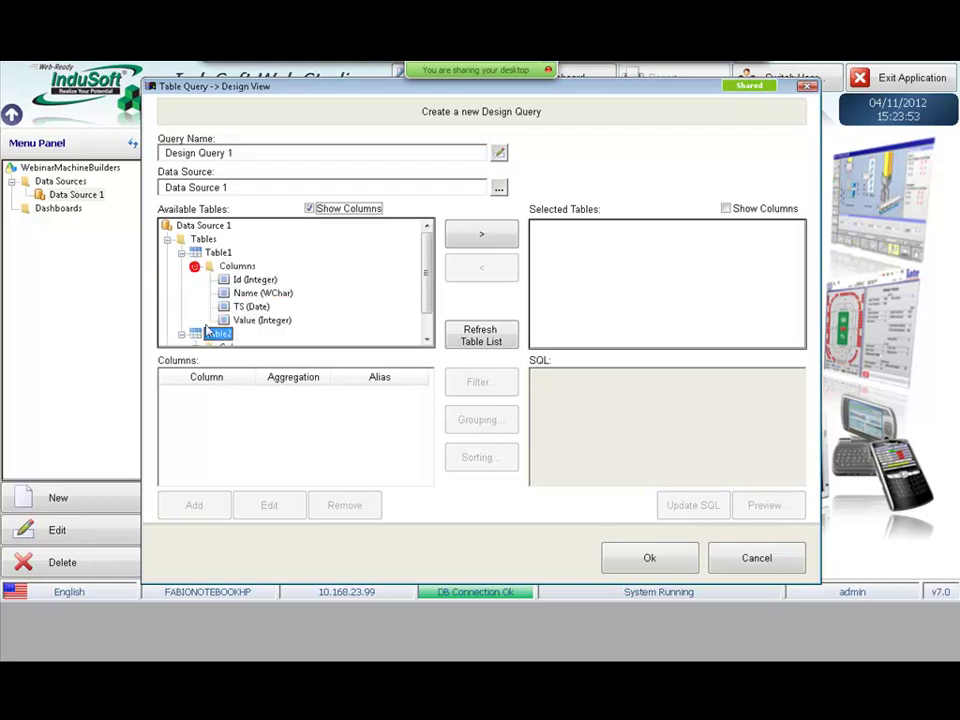
click(216, 253)
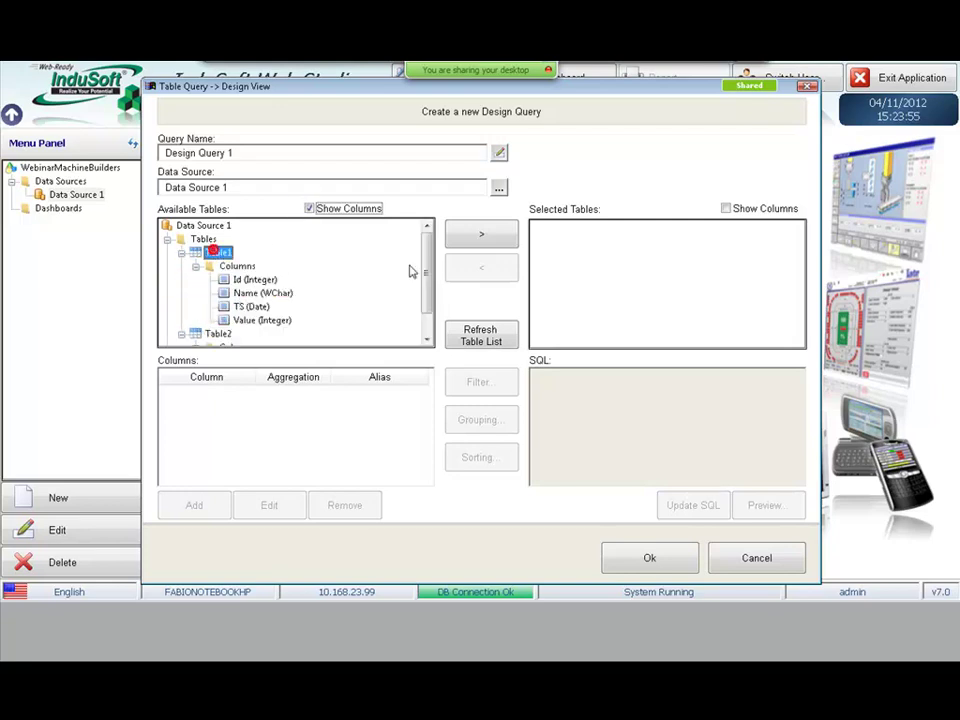
click(470, 234)
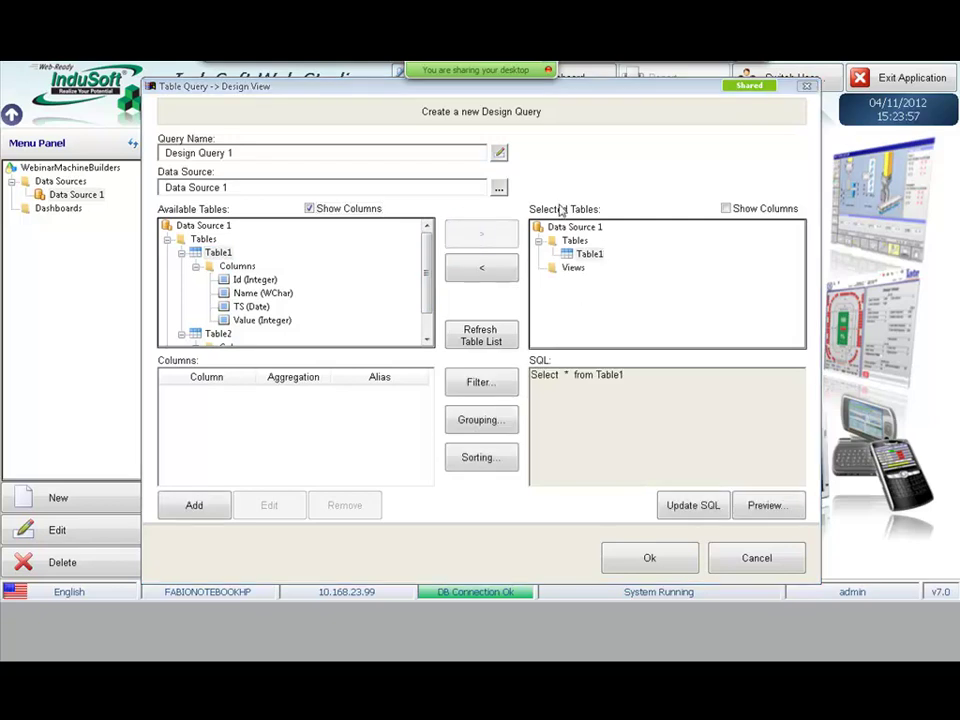
Preview the Select * from Table1 results and save Design Query 1
click(766, 505)
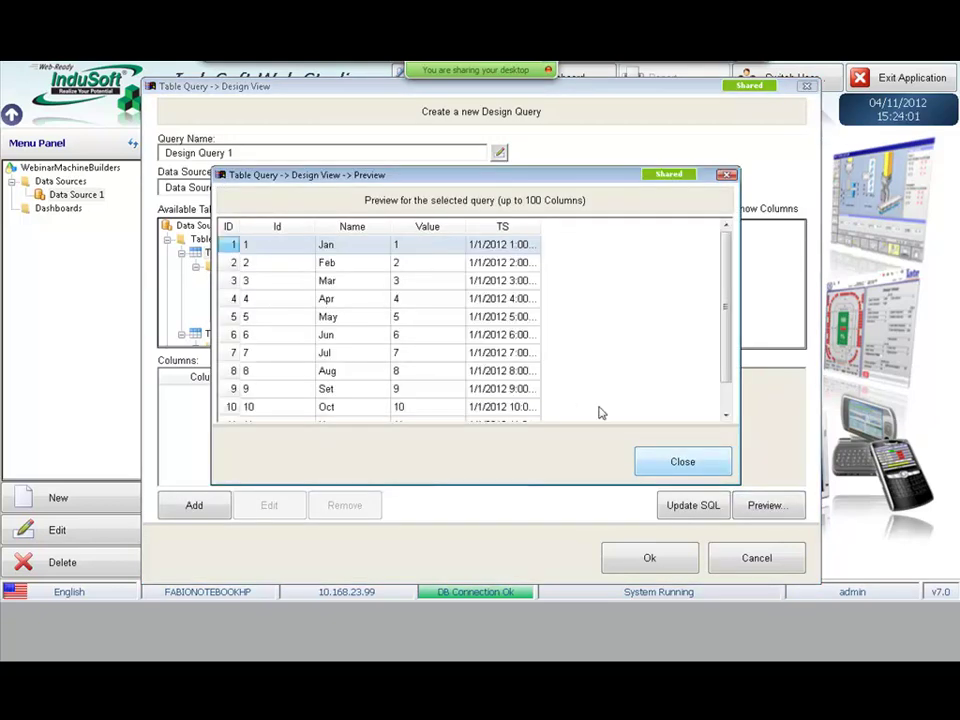
click(668, 466)
click(649, 558)
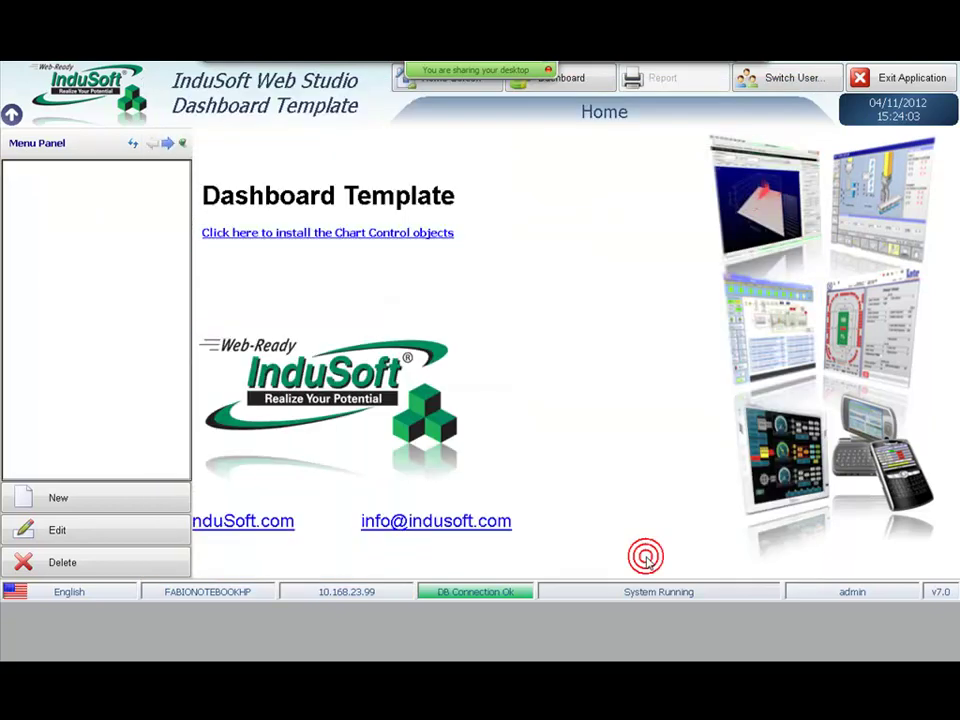
Create the 'Production Data' dashboard using the two-left, one-tall-right panel layout
click(61, 223)
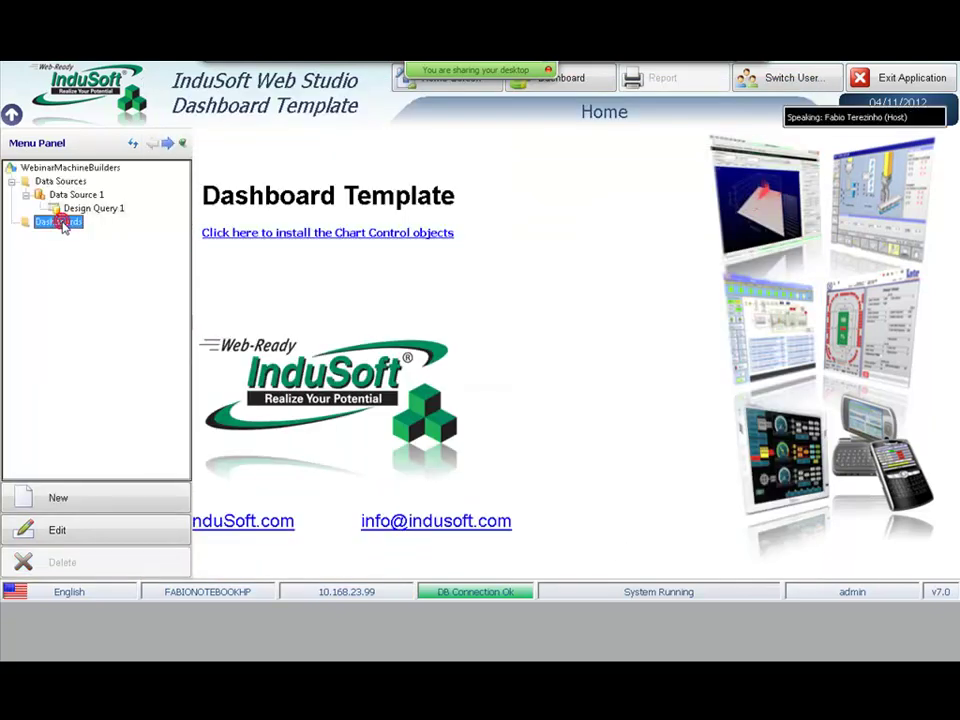
click(93, 496)
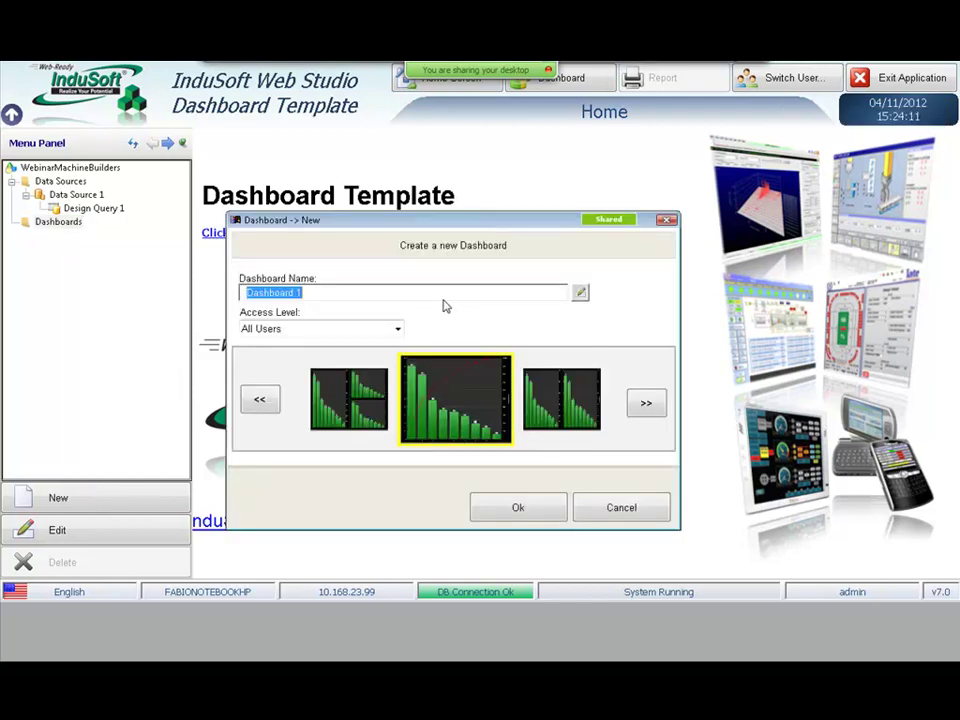
text(Production Data)
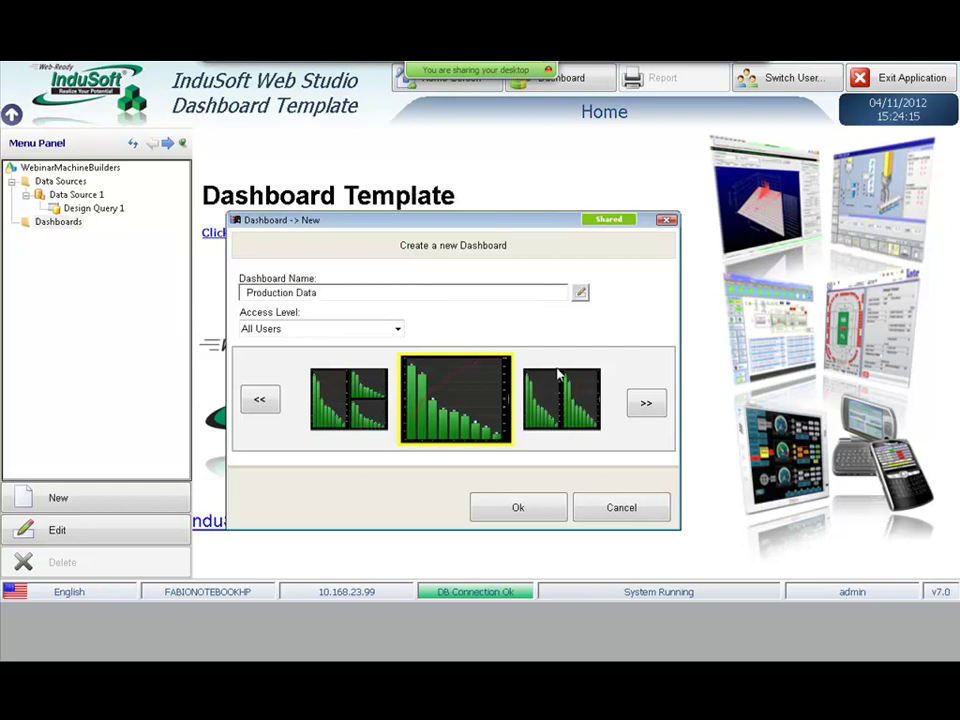
click(646, 402)
click(646, 402)
click(646, 402)
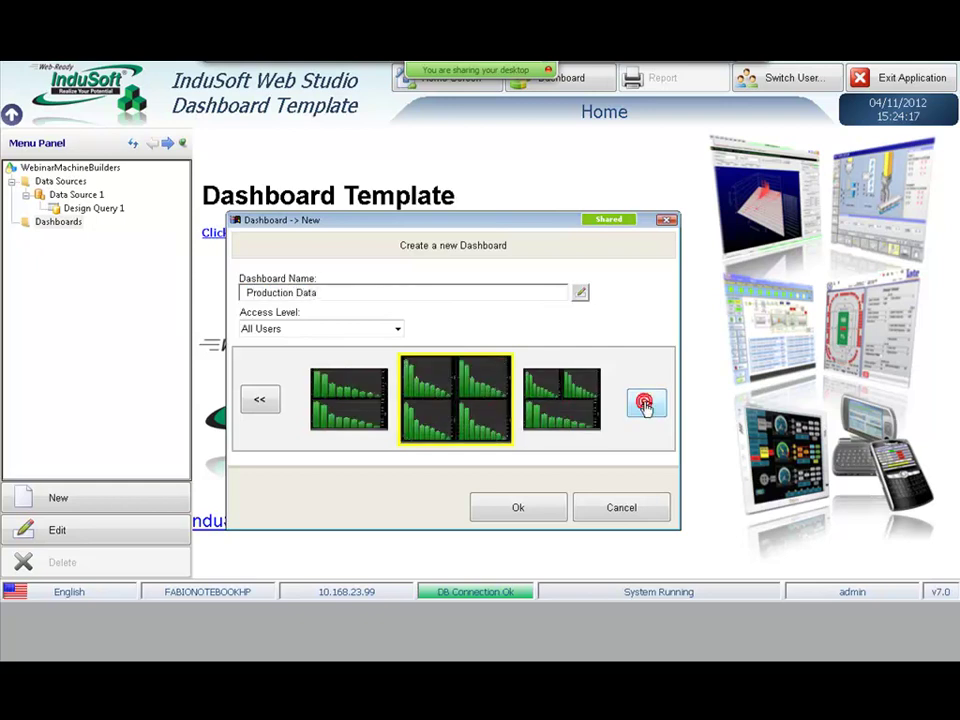
click(646, 403)
click(646, 404)
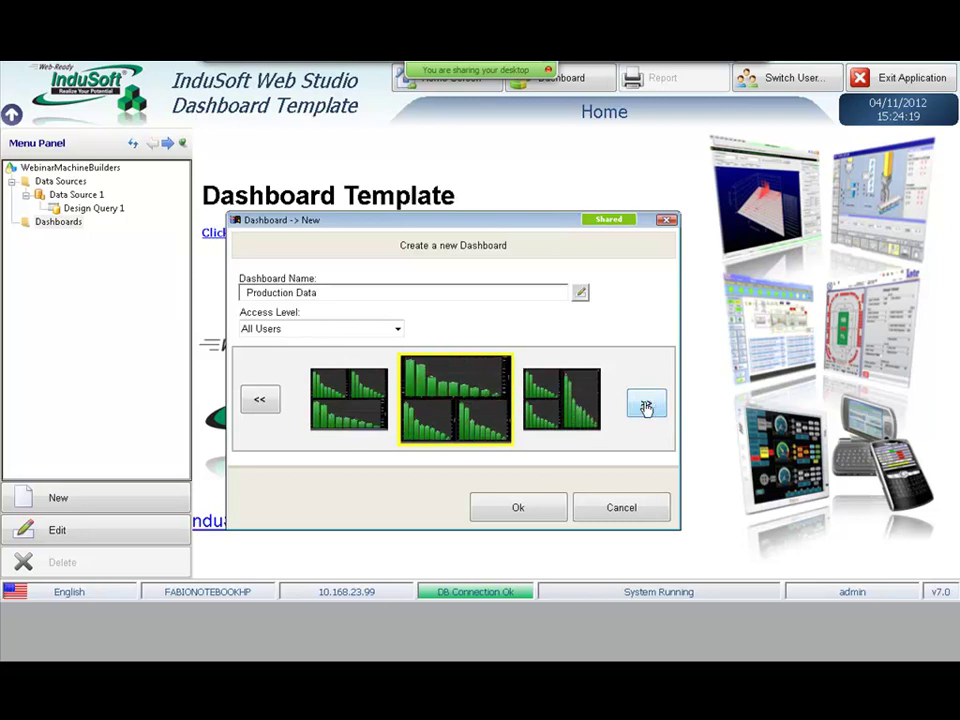
click(551, 403)
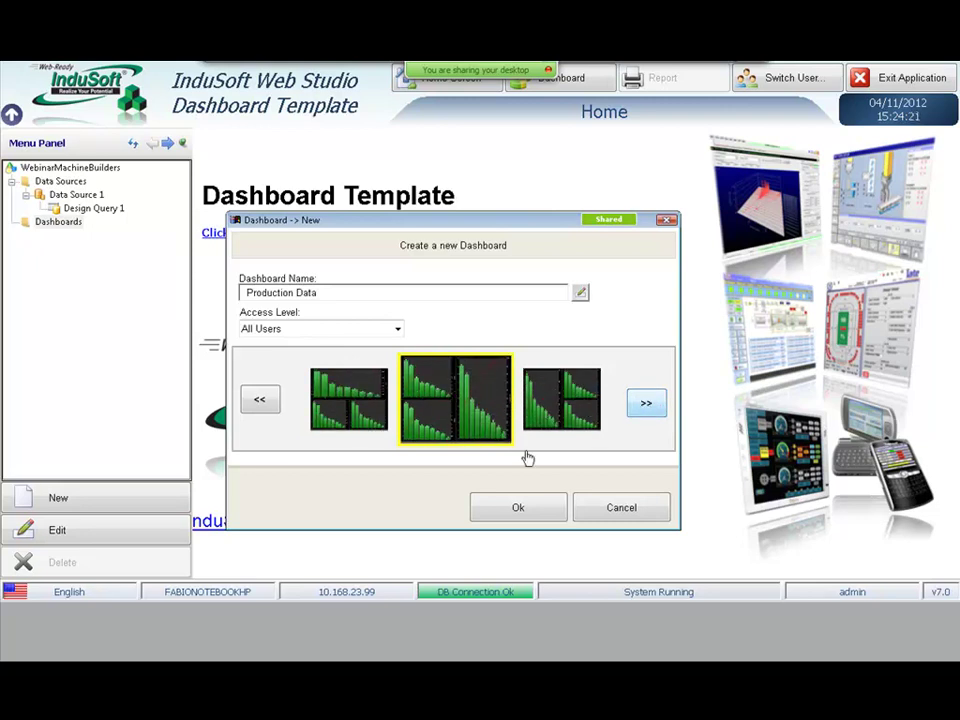
click(530, 510)
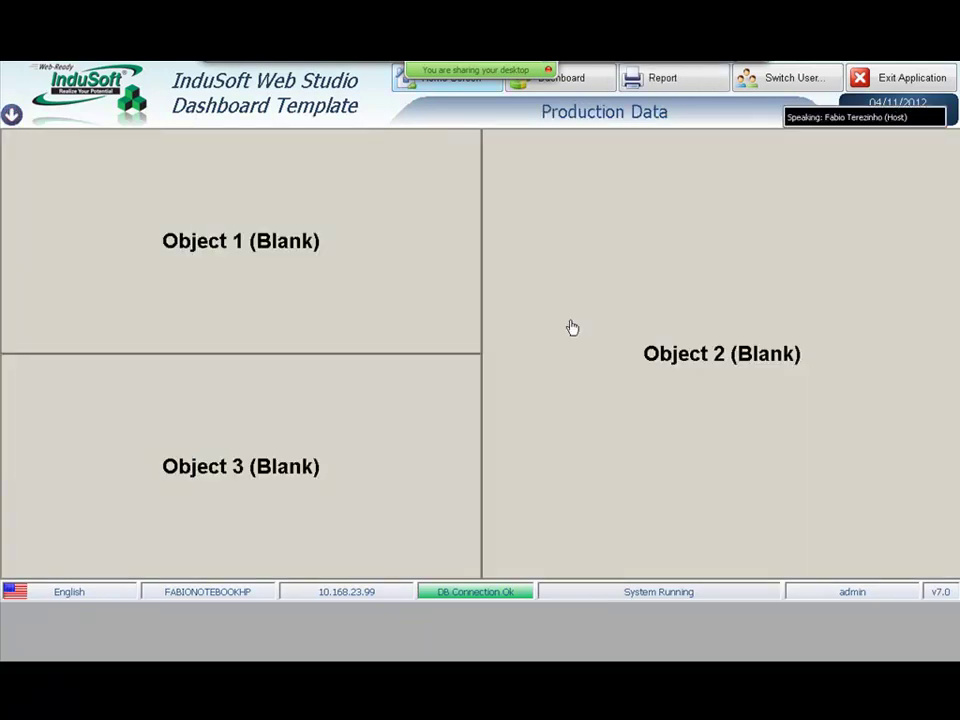
Assign Design Query 1 as the data source of the top-left panel
click(310, 214)
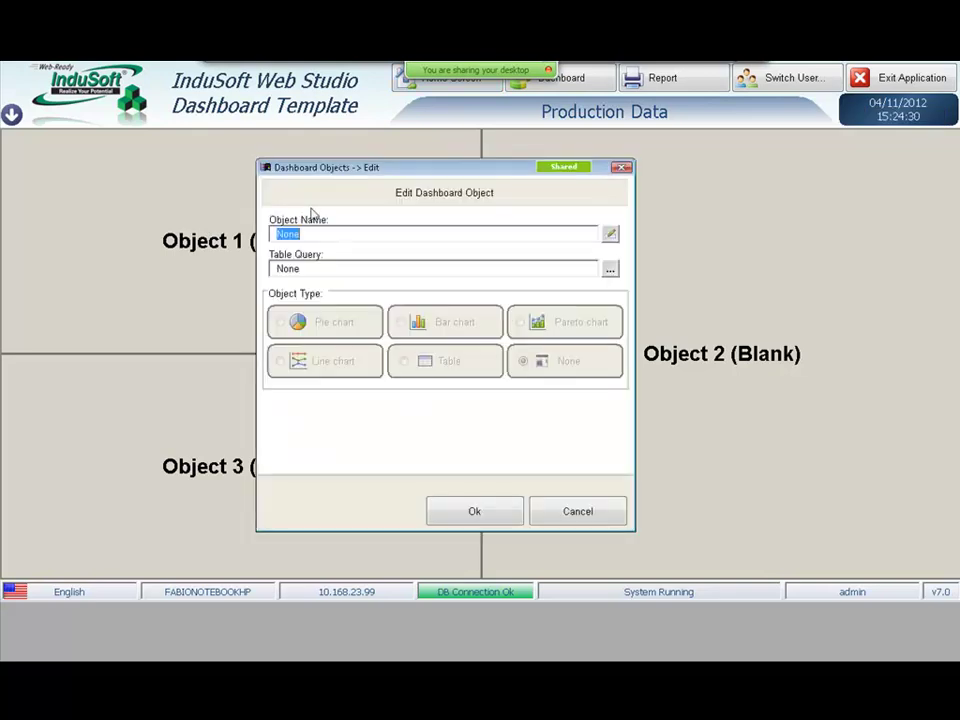
click(610, 268)
click(454, 339)
click(505, 512)
Make it a pie chart labelled by Name, sized by Value, with 3D Colored + White Background skin
click(280, 323)
click(424, 419)
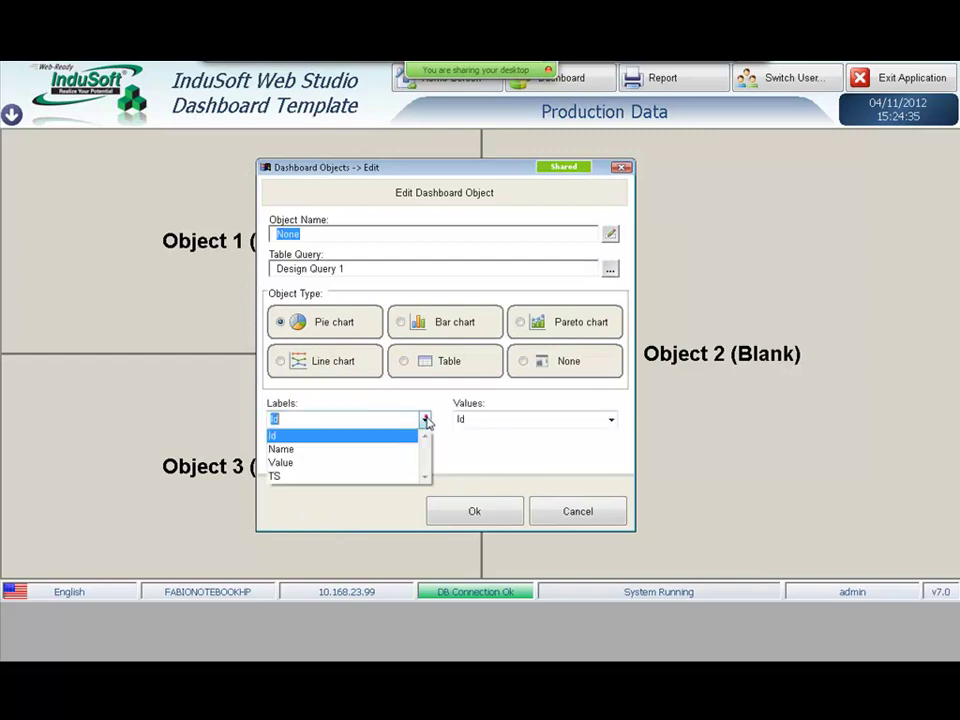
click(406, 449)
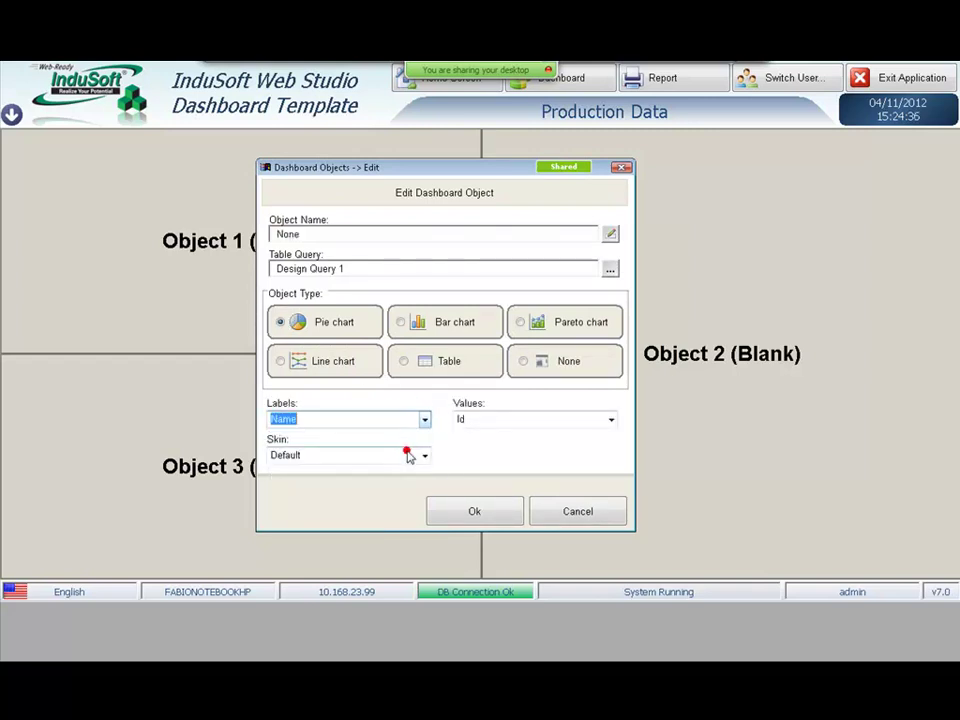
click(612, 420)
click(587, 464)
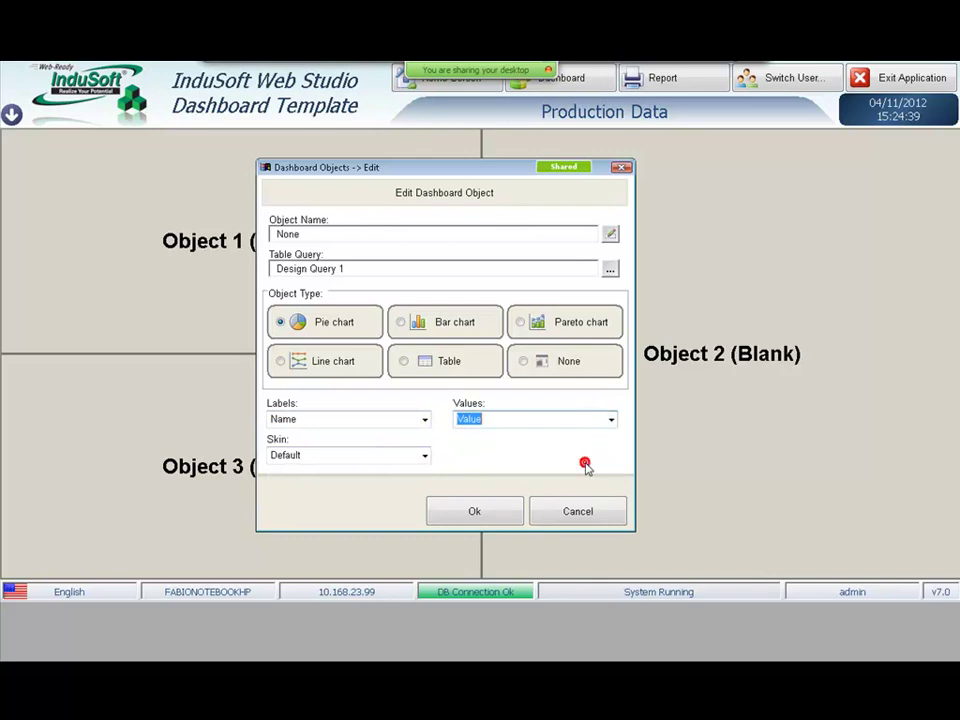
click(424, 455)
click(410, 484)
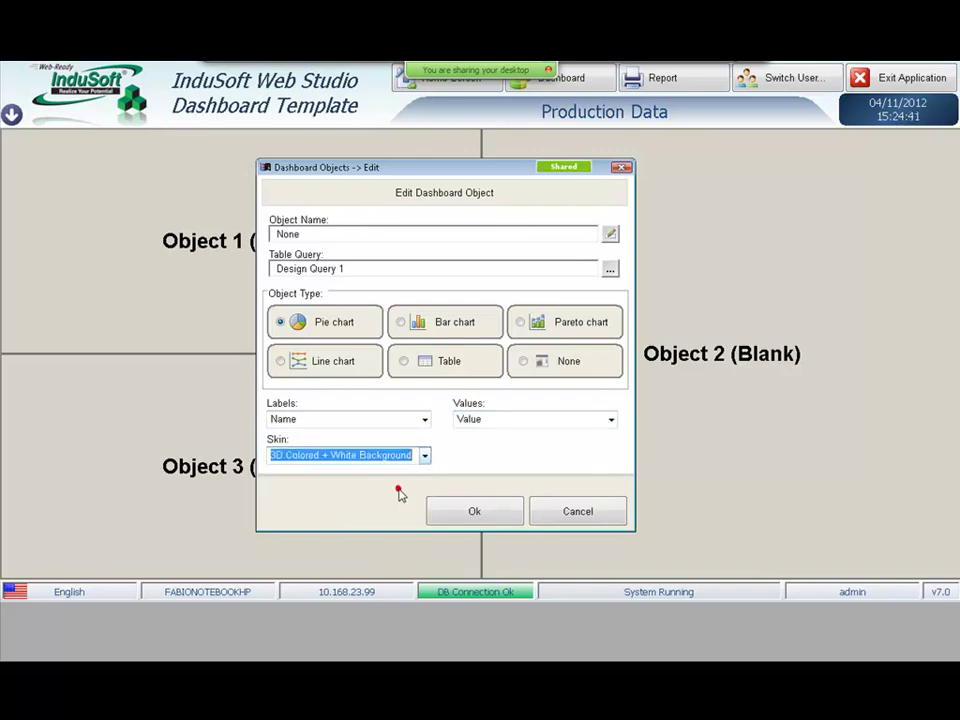
click(462, 512)
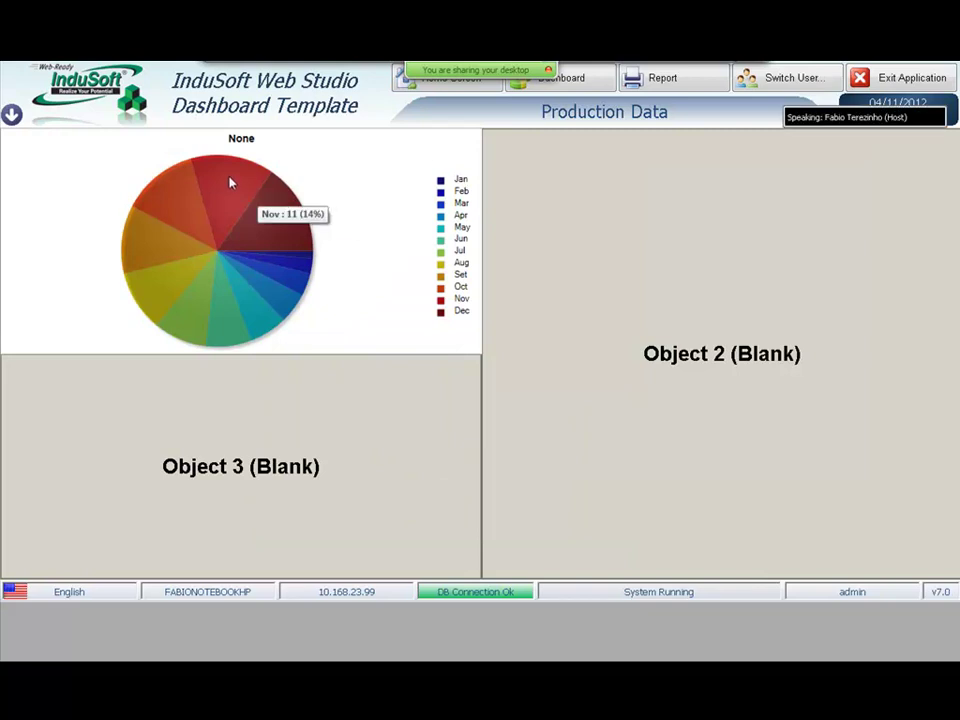
Assign Design Query 1 as the data source of the bottom-left panel
mouse_move(163, 223)
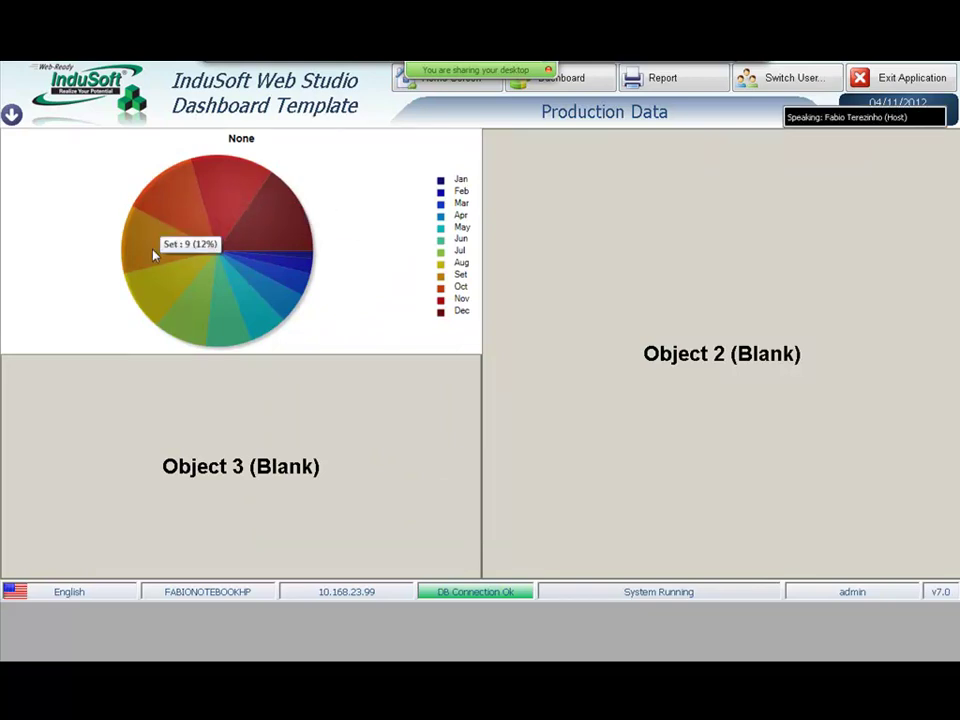
mouse_move(195, 317)
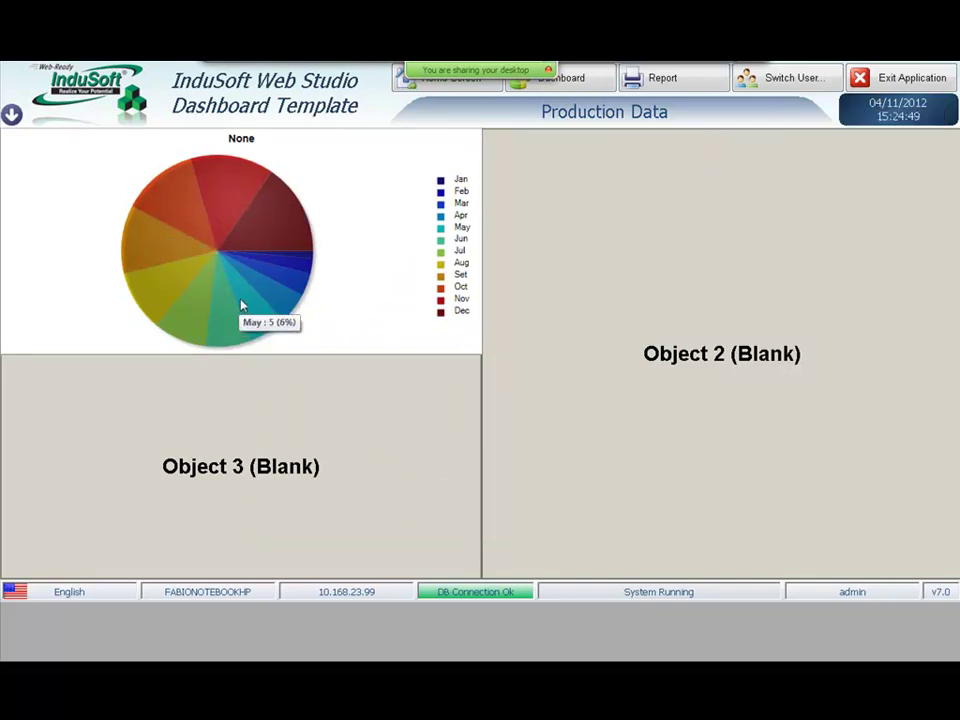
mouse_move(283, 287)
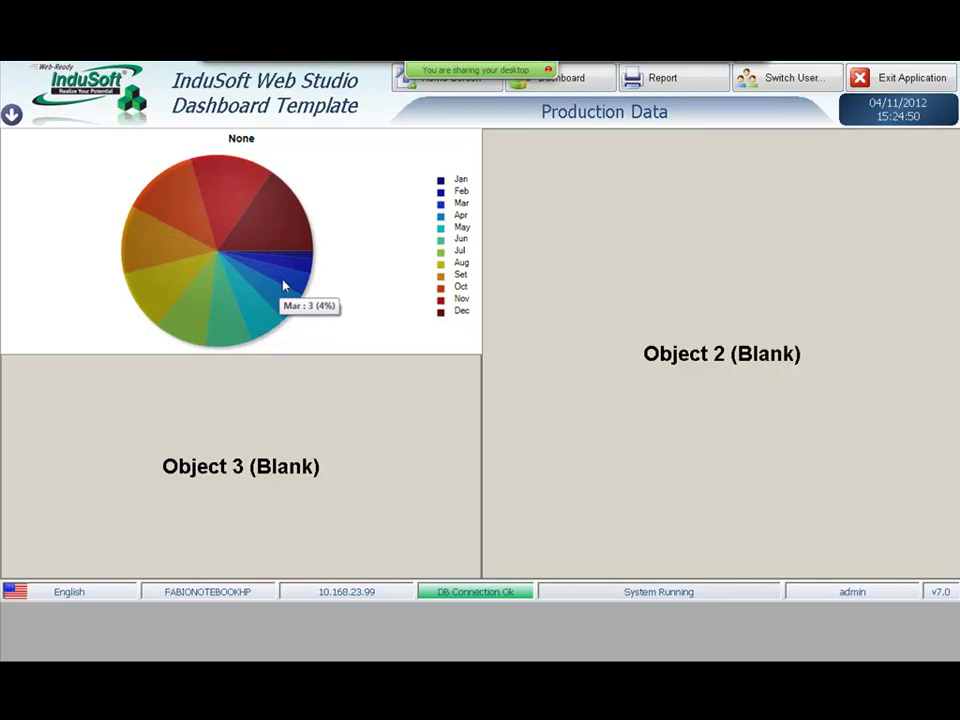
double_click(340, 400)
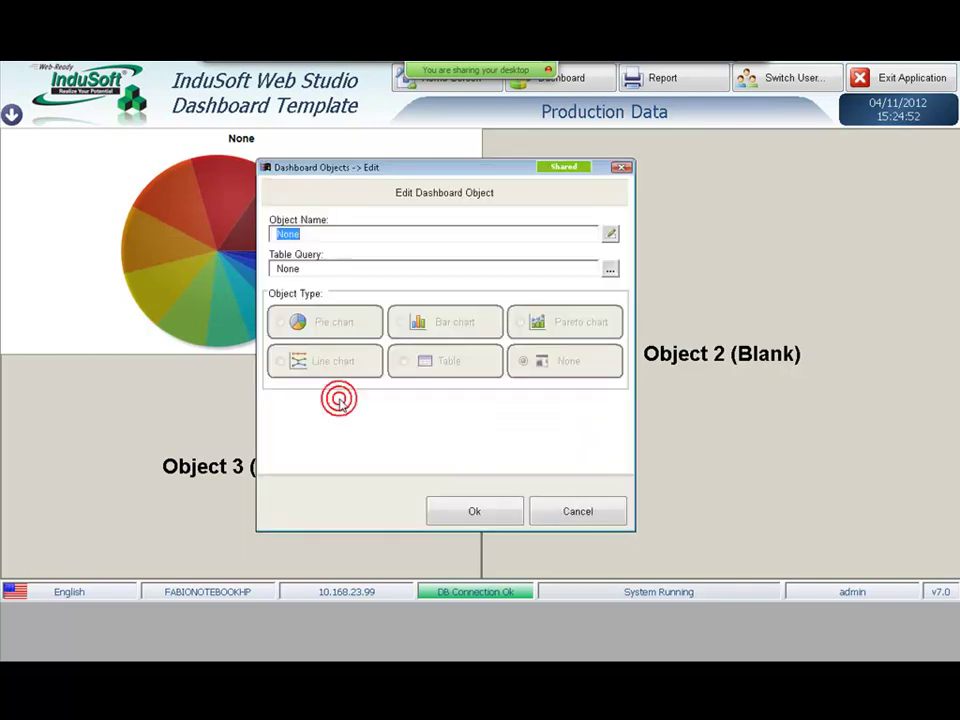
click(612, 272)
click(448, 340)
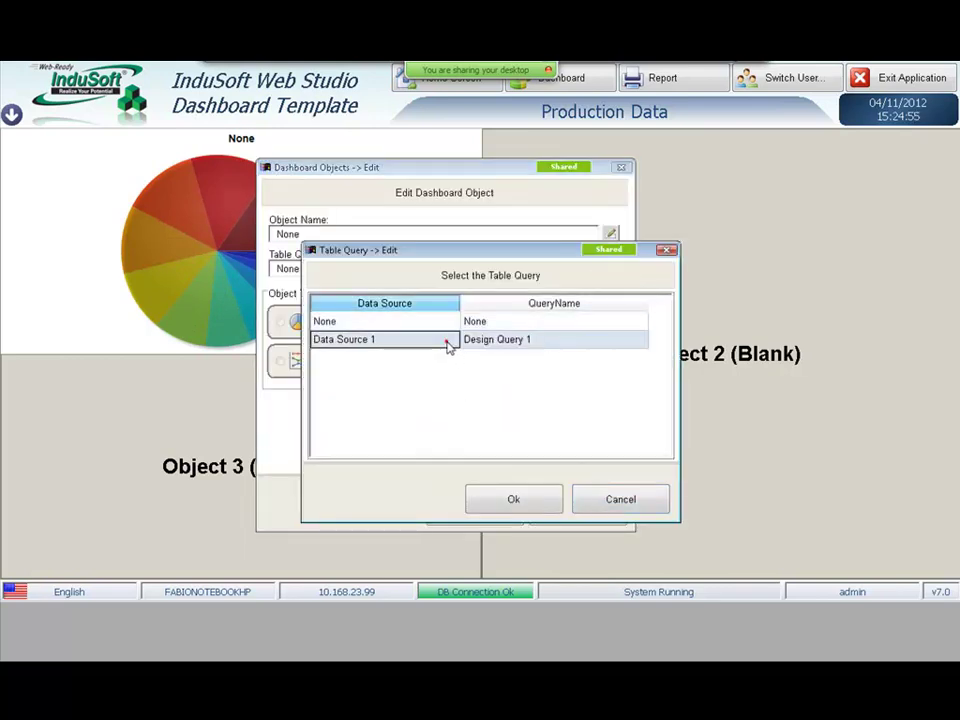
click(508, 506)
Make it a Pareto chart of Value by Name with 3D Yellow + White Background skin
click(521, 325)
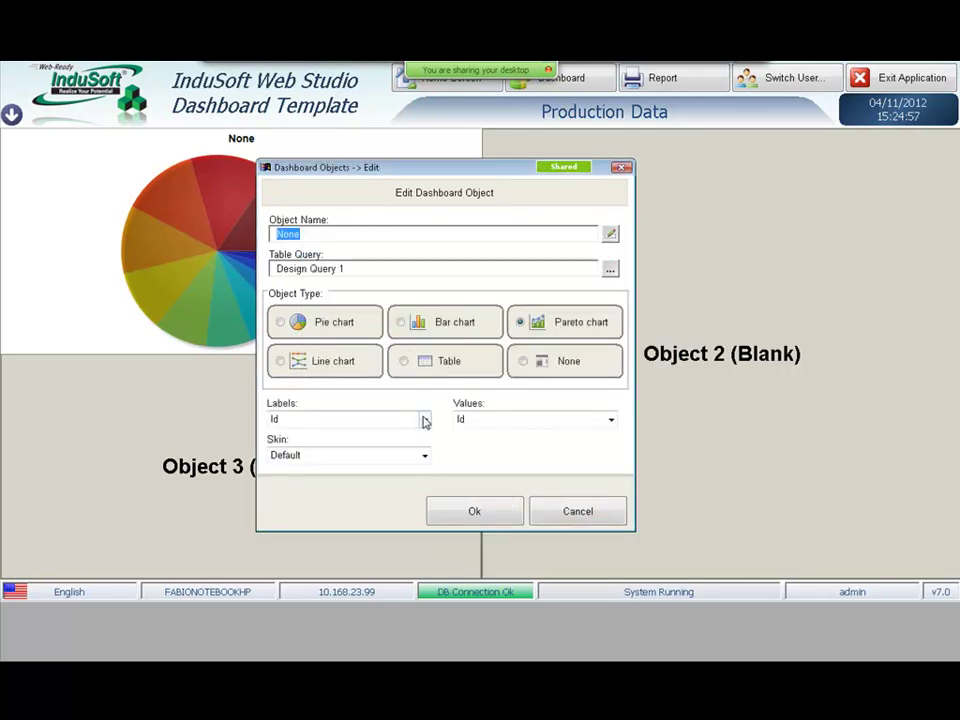
click(424, 420)
click(402, 448)
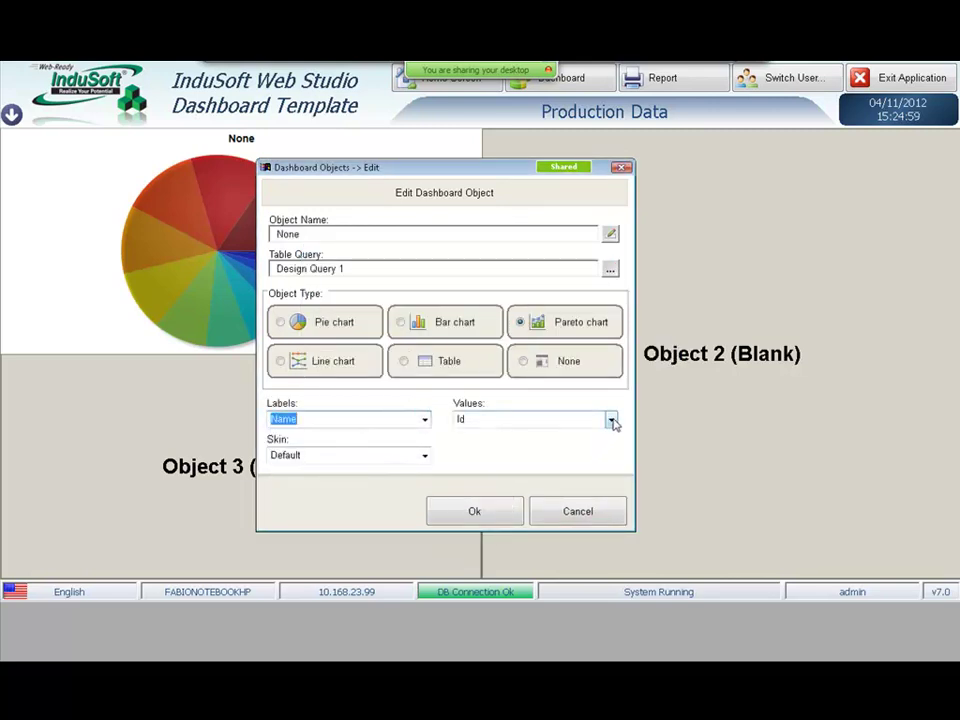
click(611, 420)
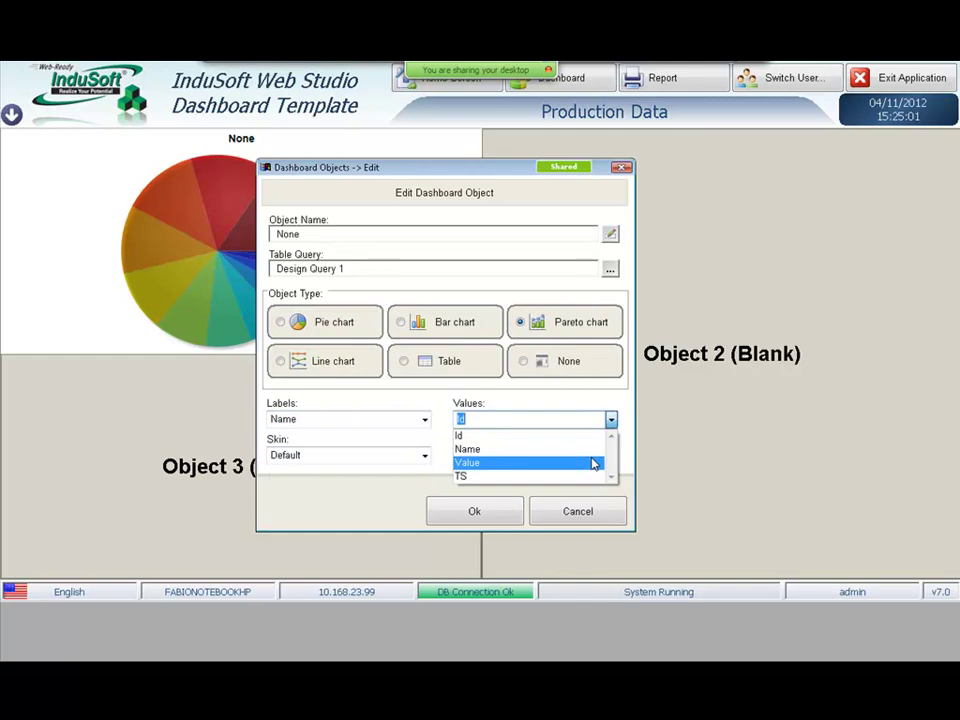
click(593, 463)
click(424, 456)
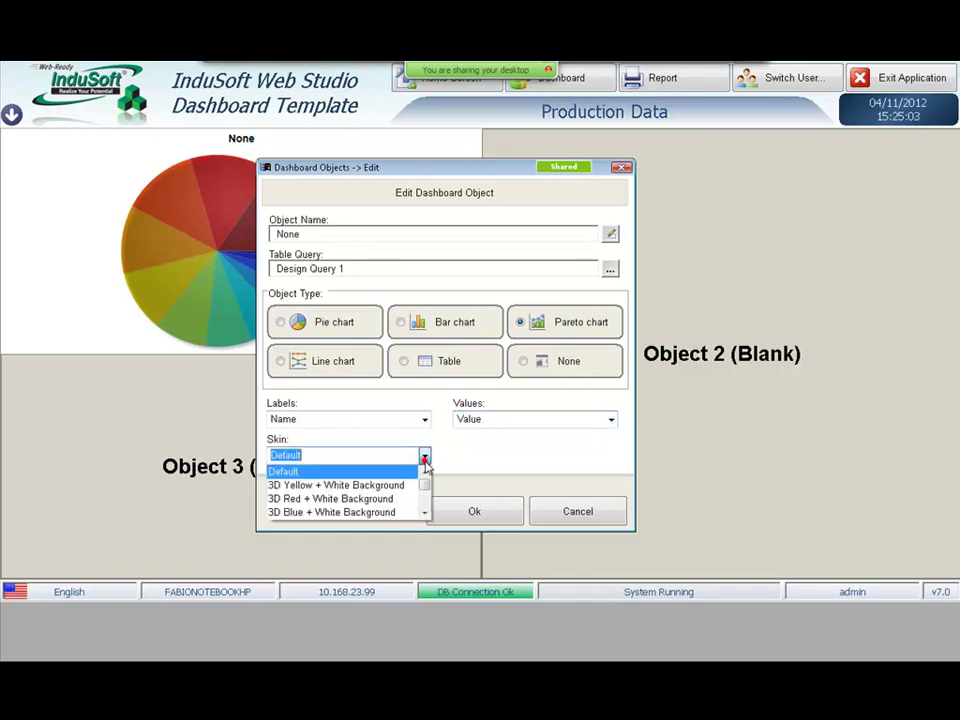
click(412, 486)
click(474, 512)
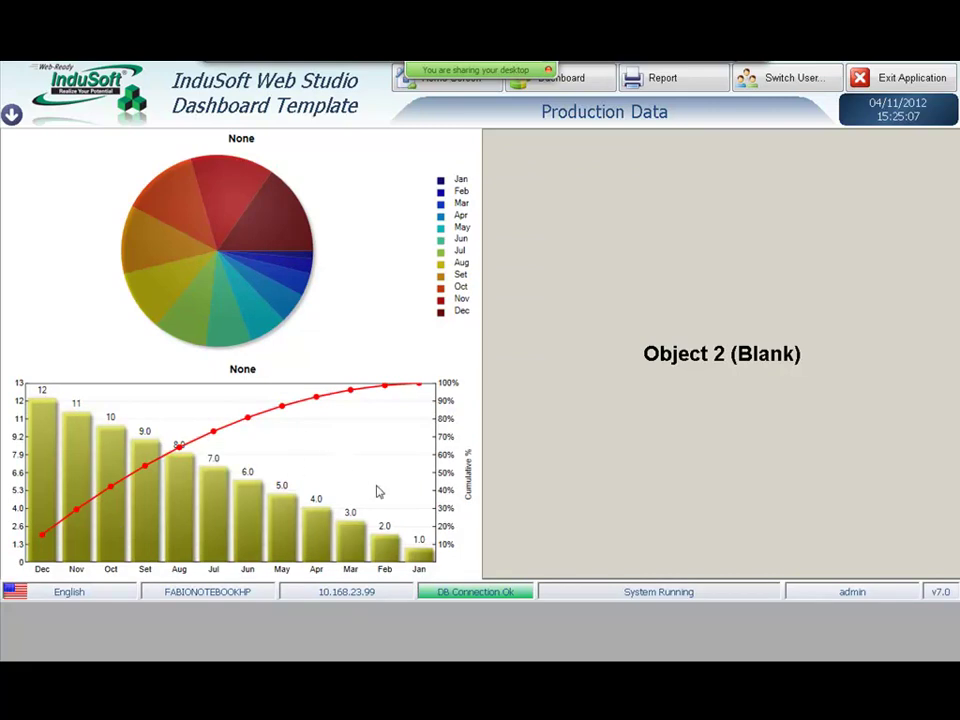
Show Design Query 1 as a data table in the right-hand panel
click(594, 271)
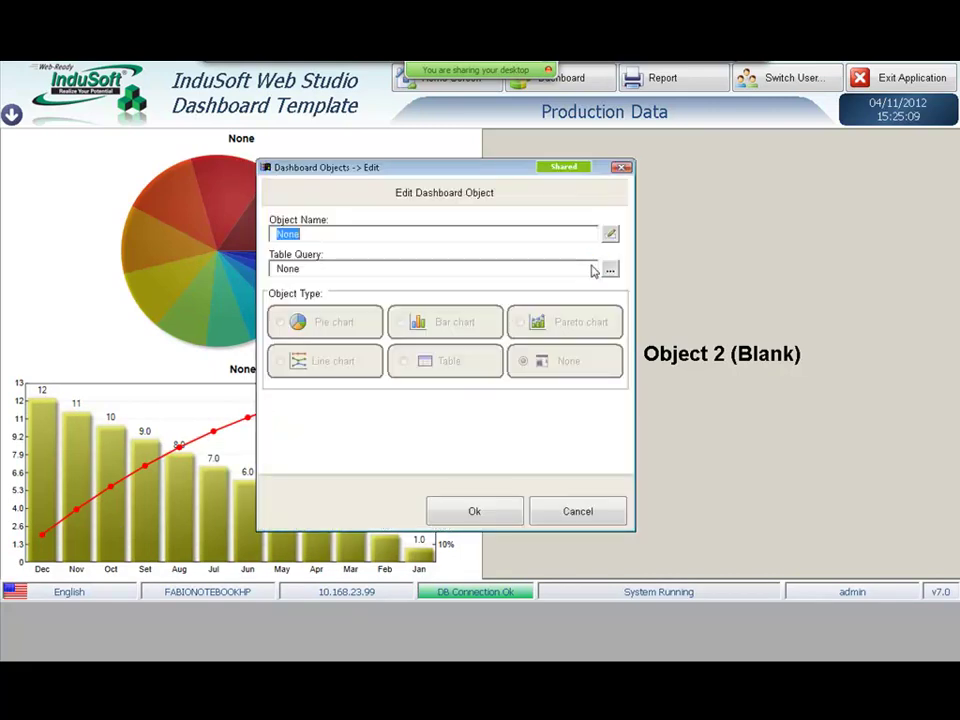
click(609, 268)
click(396, 339)
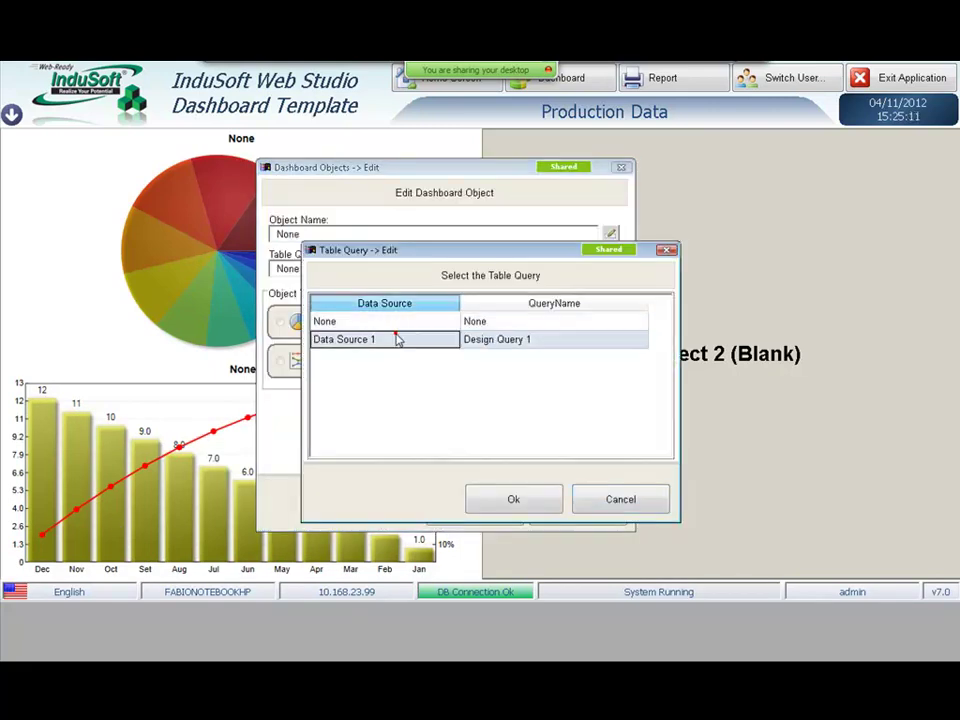
click(490, 507)
click(402, 361)
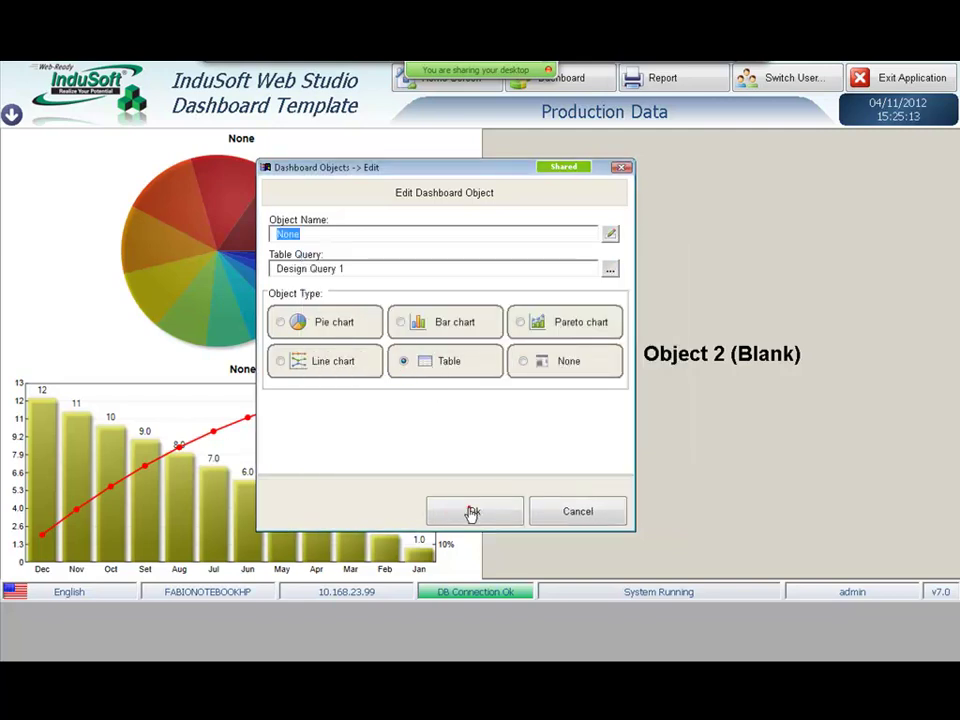
click(470, 510)
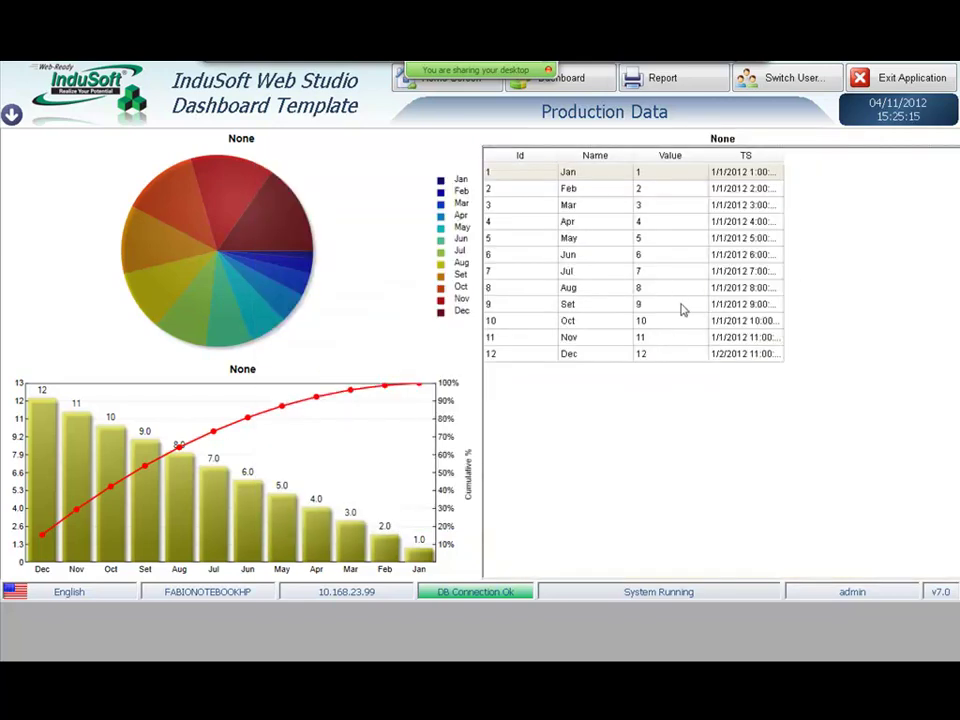
Select Production Data under Dashboards in the menu panel and dock the panel on the left
click(11, 115)
click(167, 144)
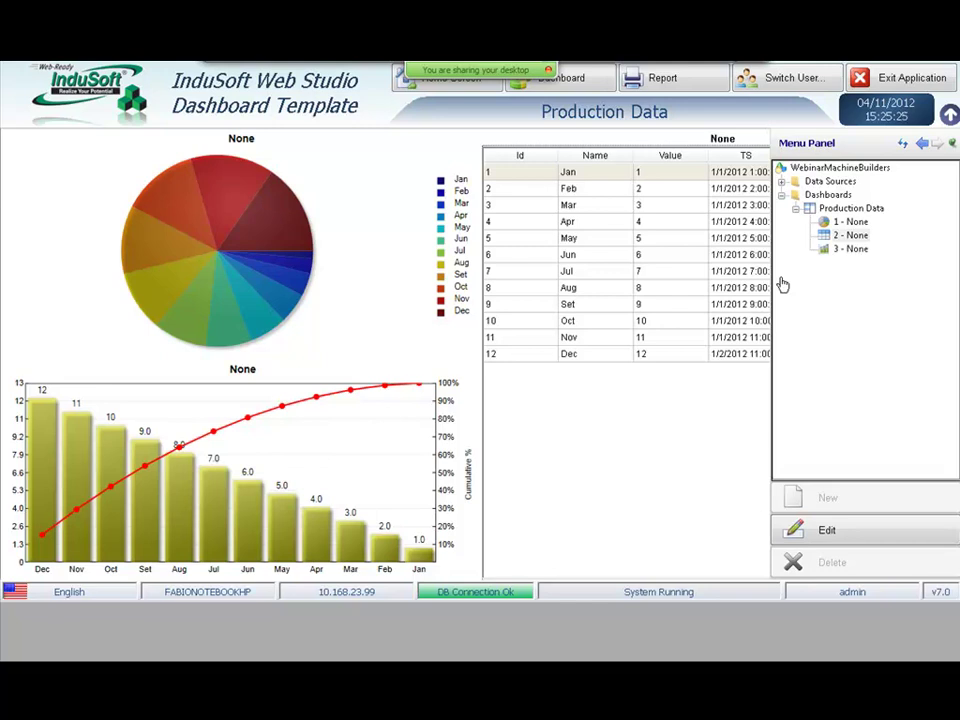
click(829, 195)
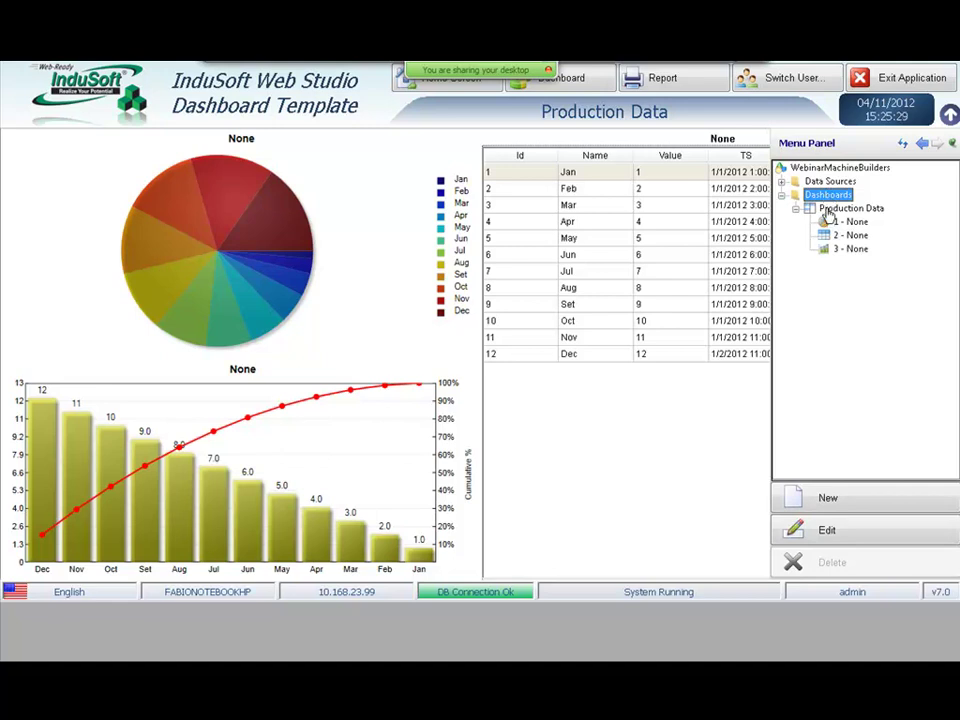
click(830, 210)
click(923, 143)
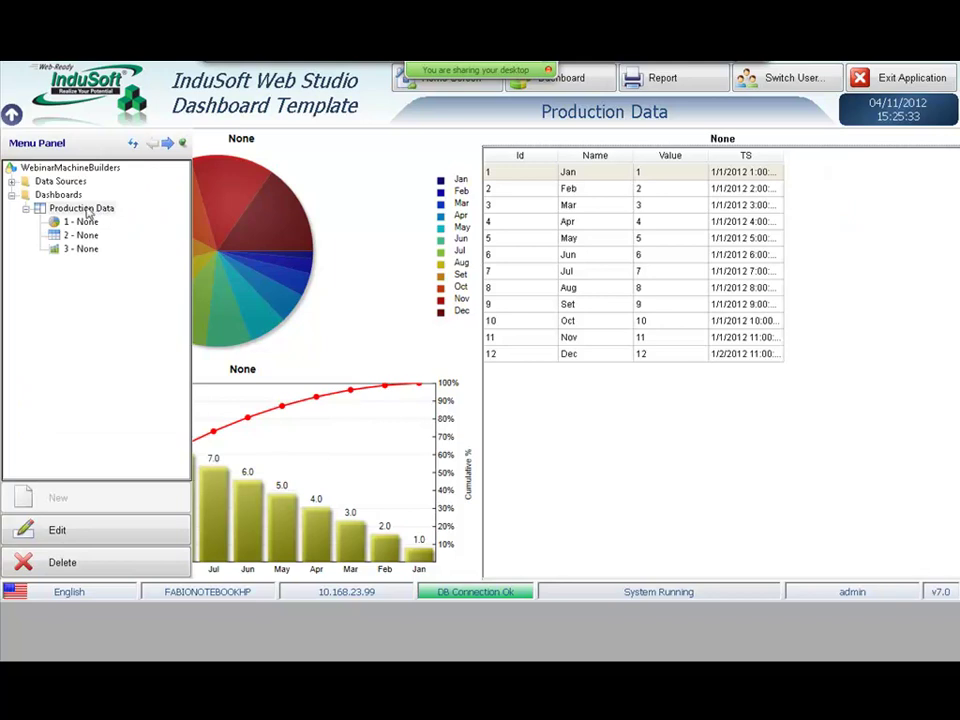
click(662, 78)
Generate the report with two objects per page, scroll through its charts and table, then close it
click(86, 310)
click(100, 420)
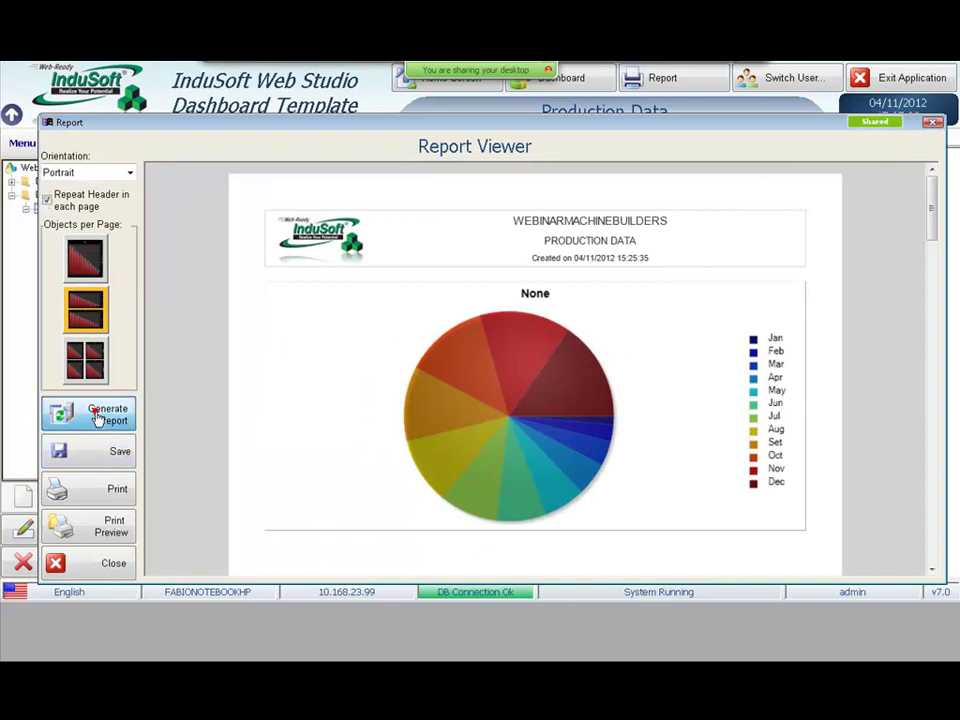
drag(934, 210, 932, 415)
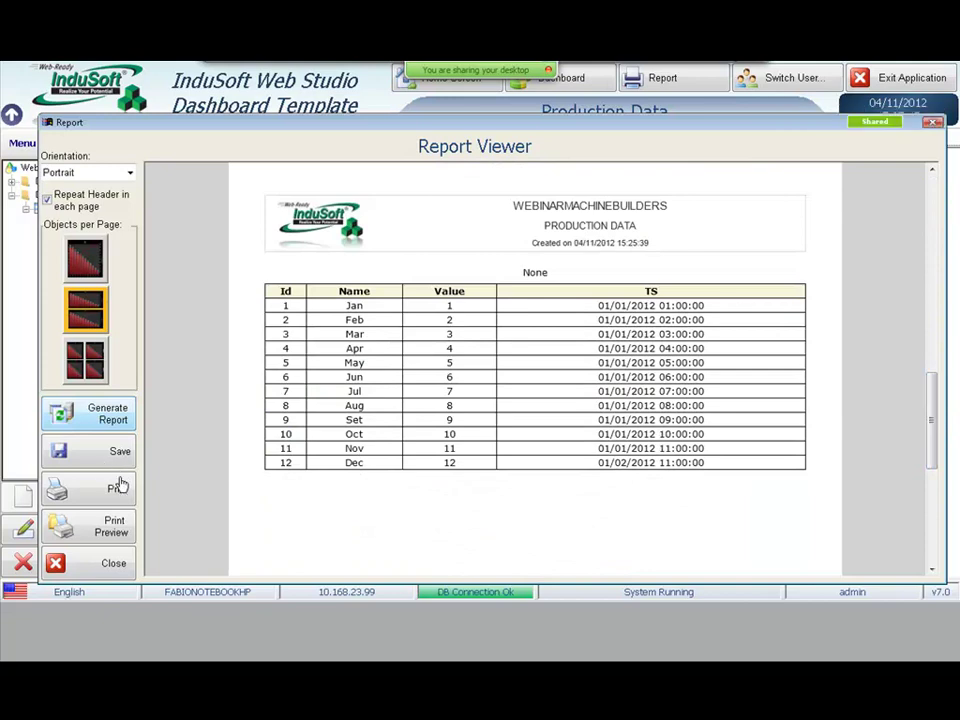
drag(930, 438, 930, 168)
click(933, 125)
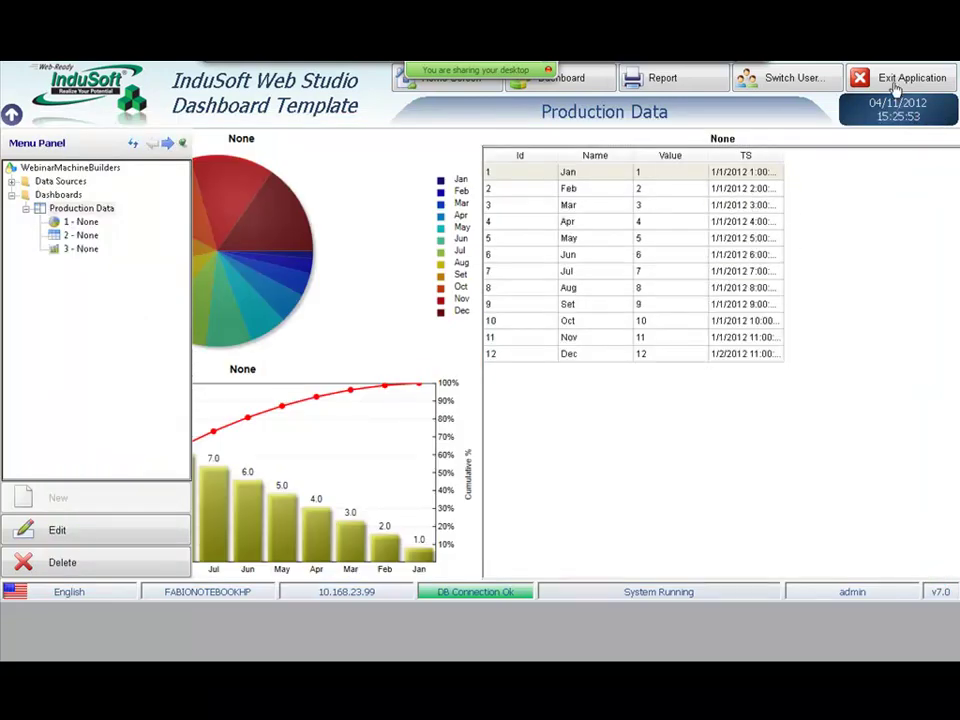
Pause sharing, exit the dashboard application, and resume sharing on the PowerPoint slide show
click(318, 80)
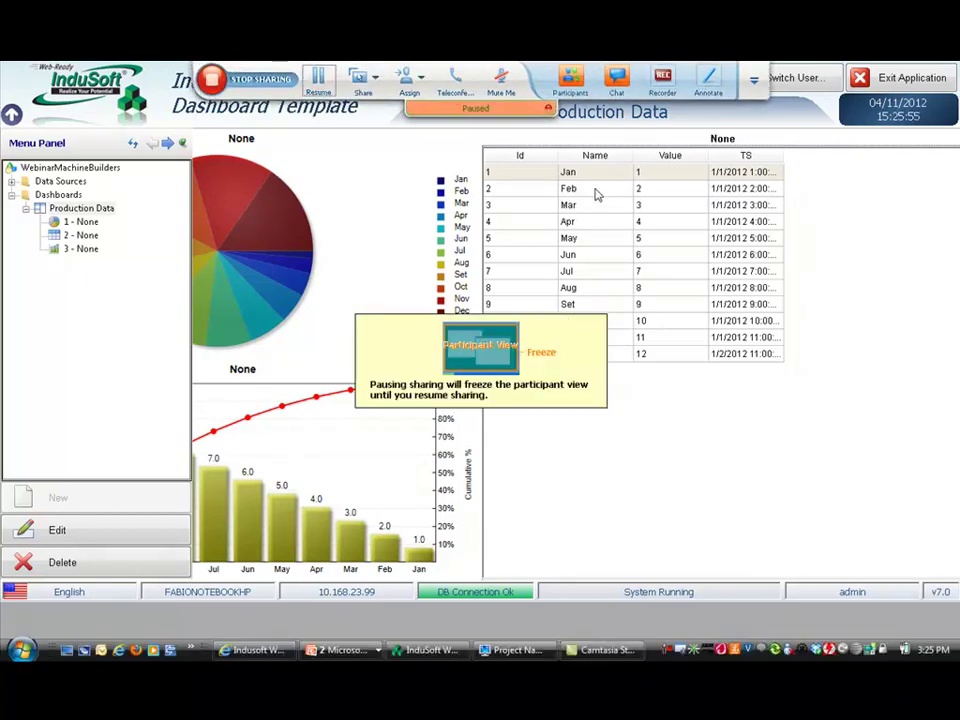
click(885, 78)
click(503, 402)
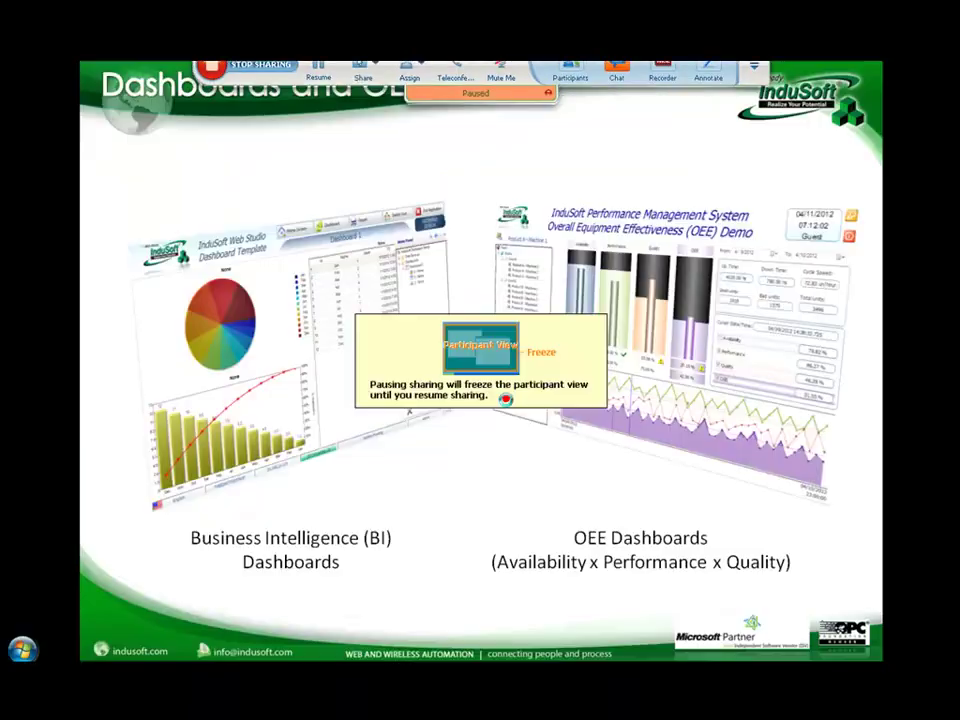
key(alt+Tab)
key(alt+Tab)
key(alt+Tab)
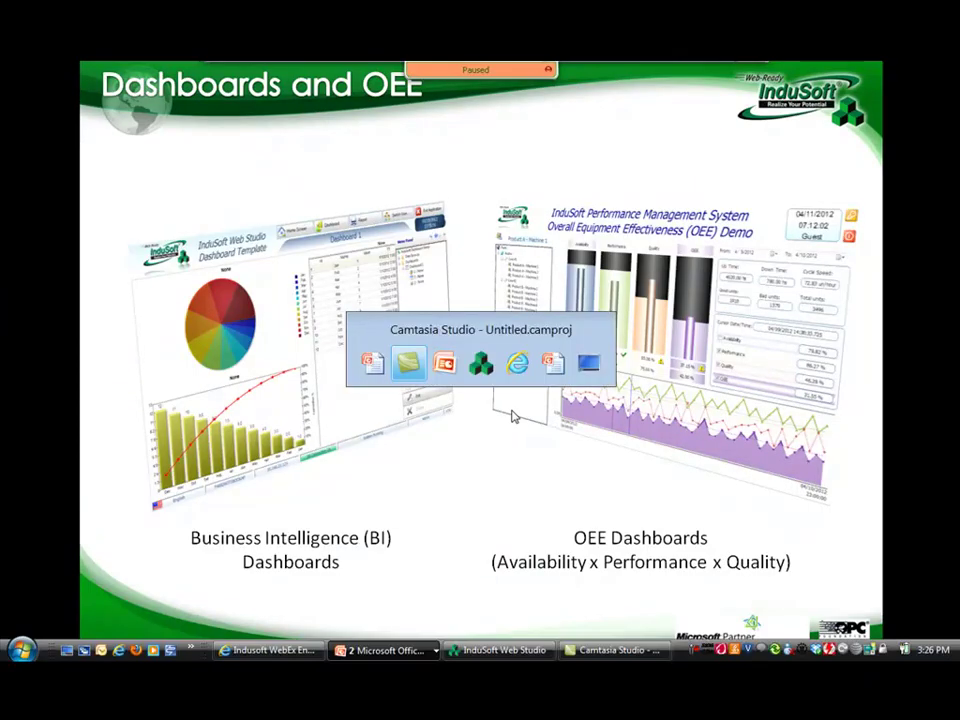
key(alt+Tab)
key(alt+Tab)
key(alt+Tab)
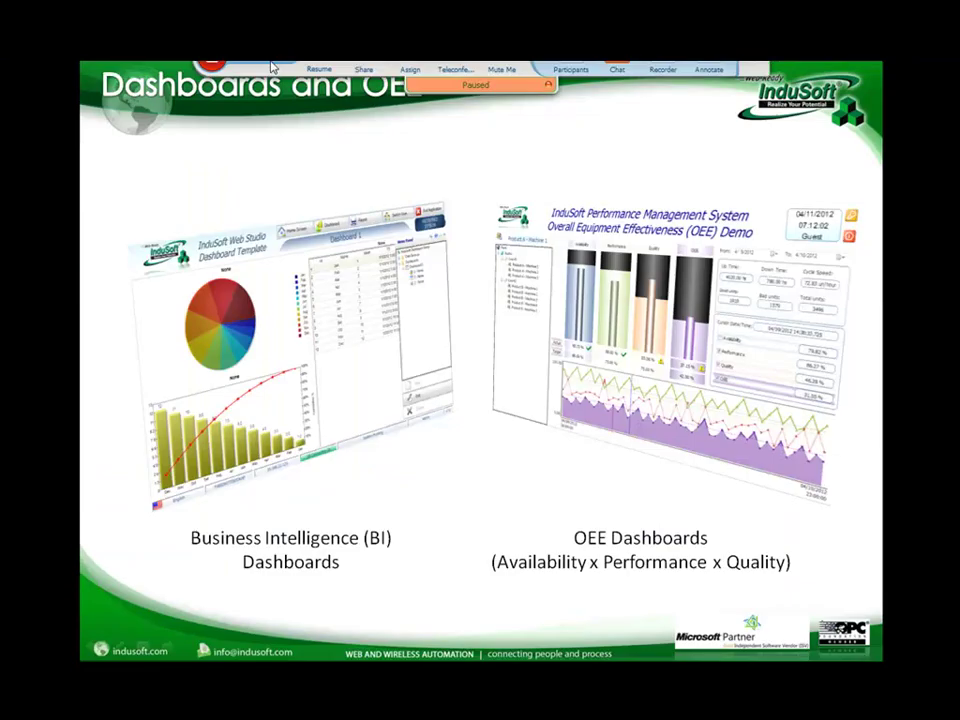
click(320, 75)
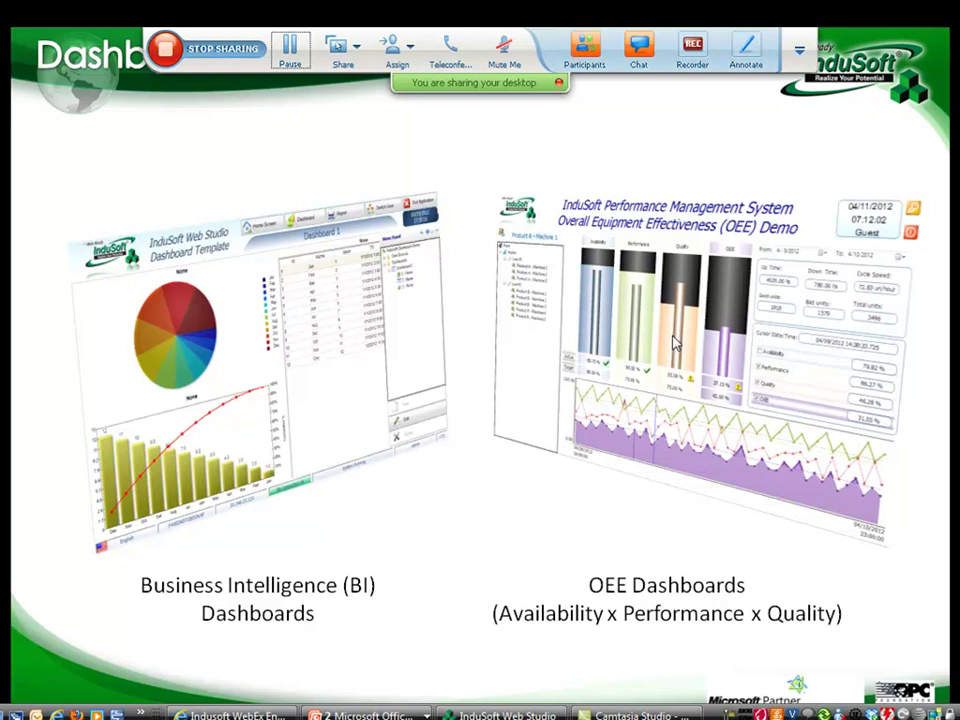
Dismiss the chat popup on the InduSoft site and open Products > OEE Dashboard
key(alt+Tab)
key(alt+Tab)
key(alt+Tab)
key(alt+Tab)
key(alt+Tab)
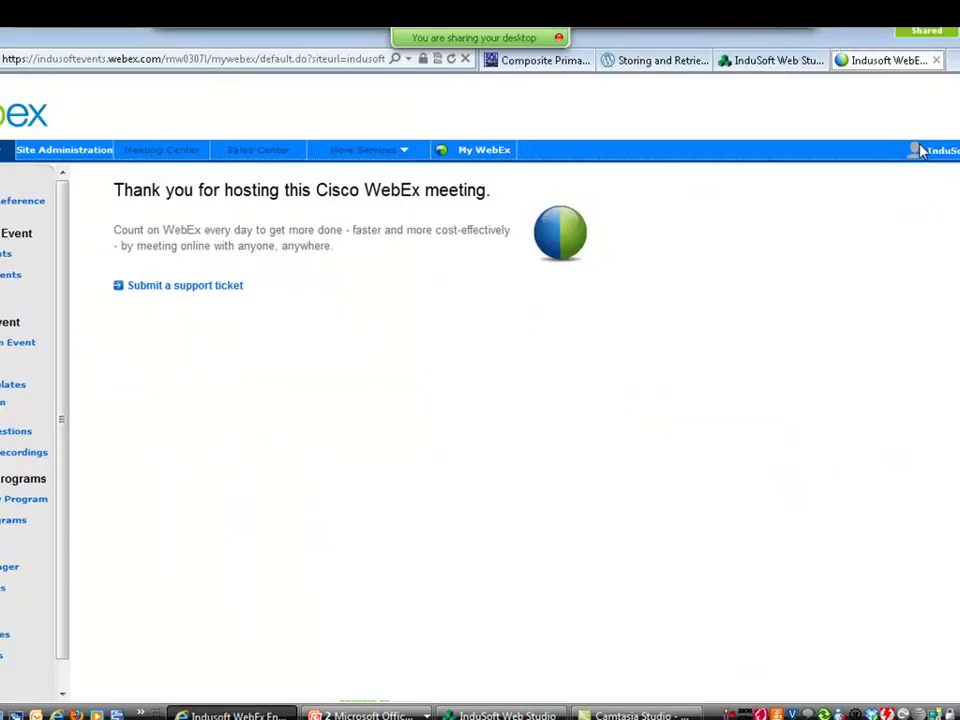
click(790, 62)
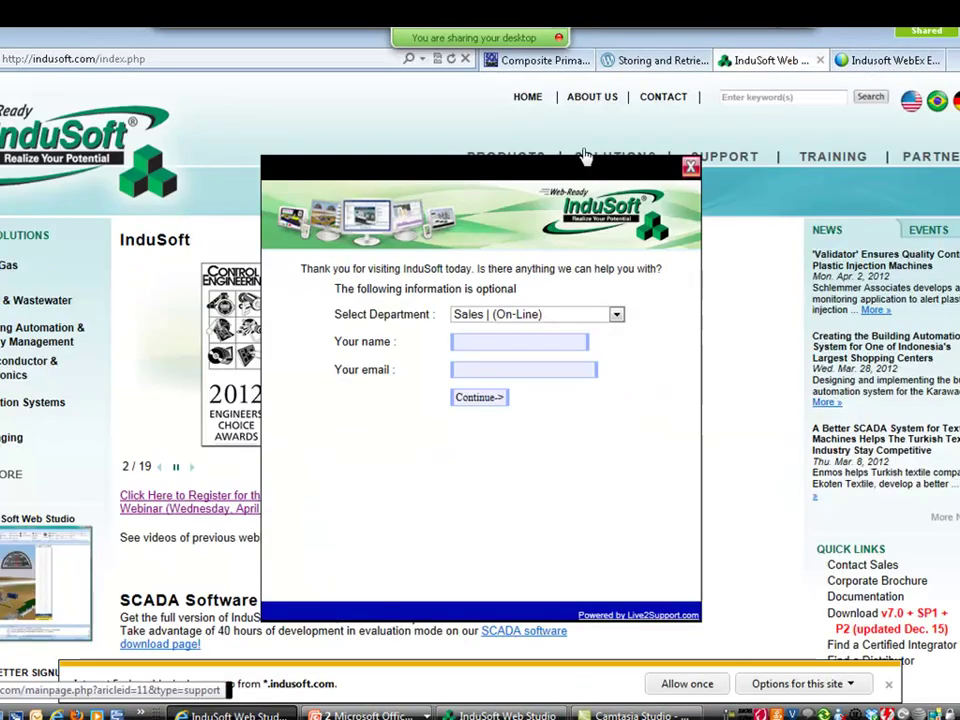
click(691, 168)
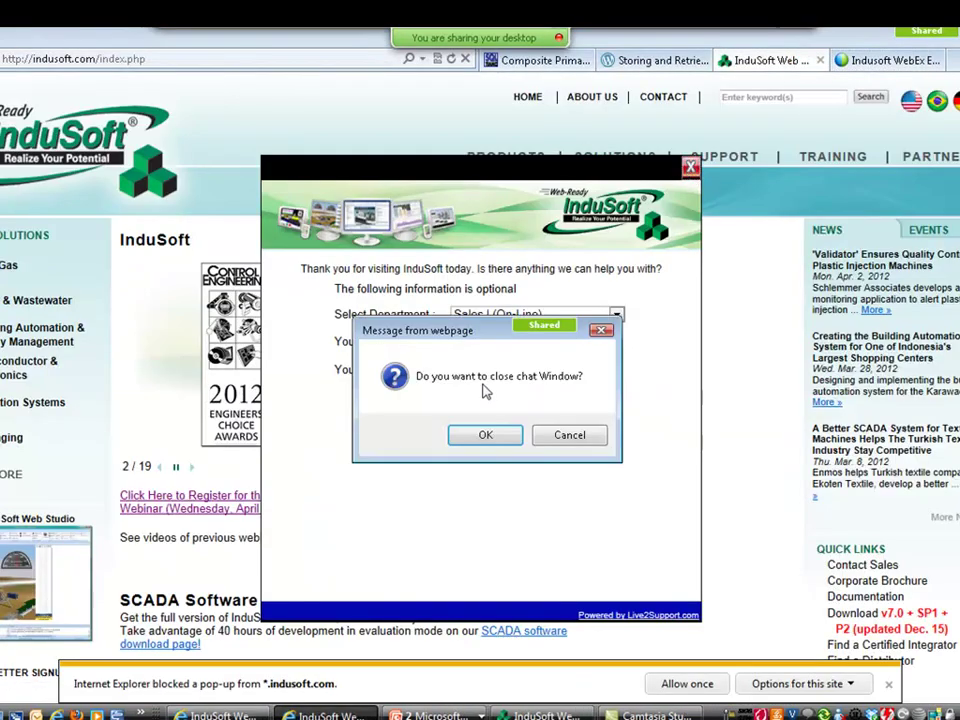
click(486, 436)
mouse_move(505, 160)
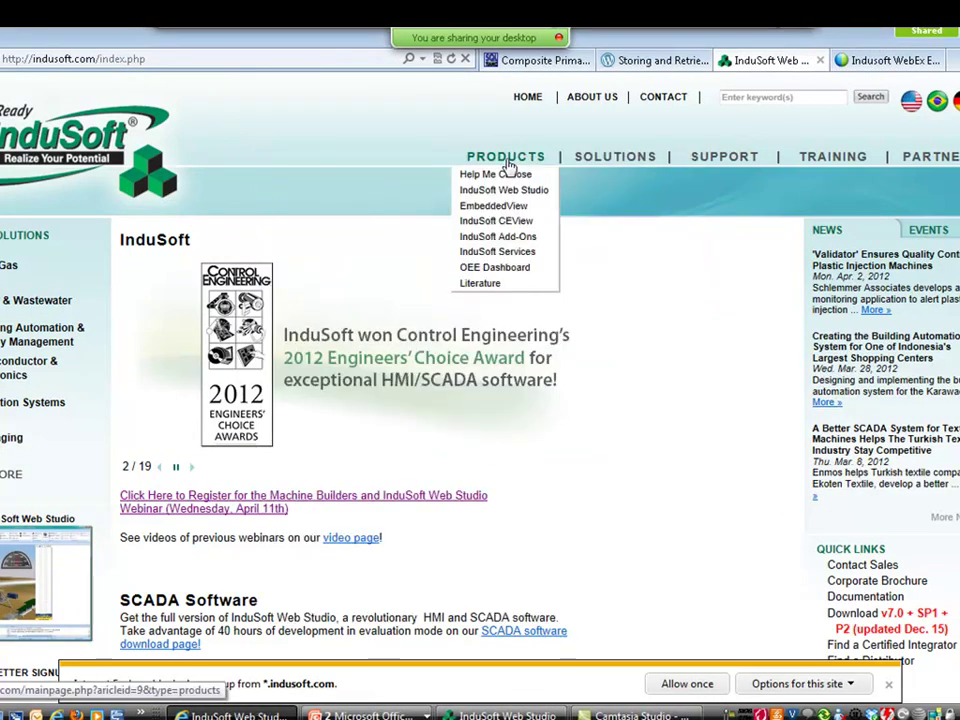
click(494, 268)
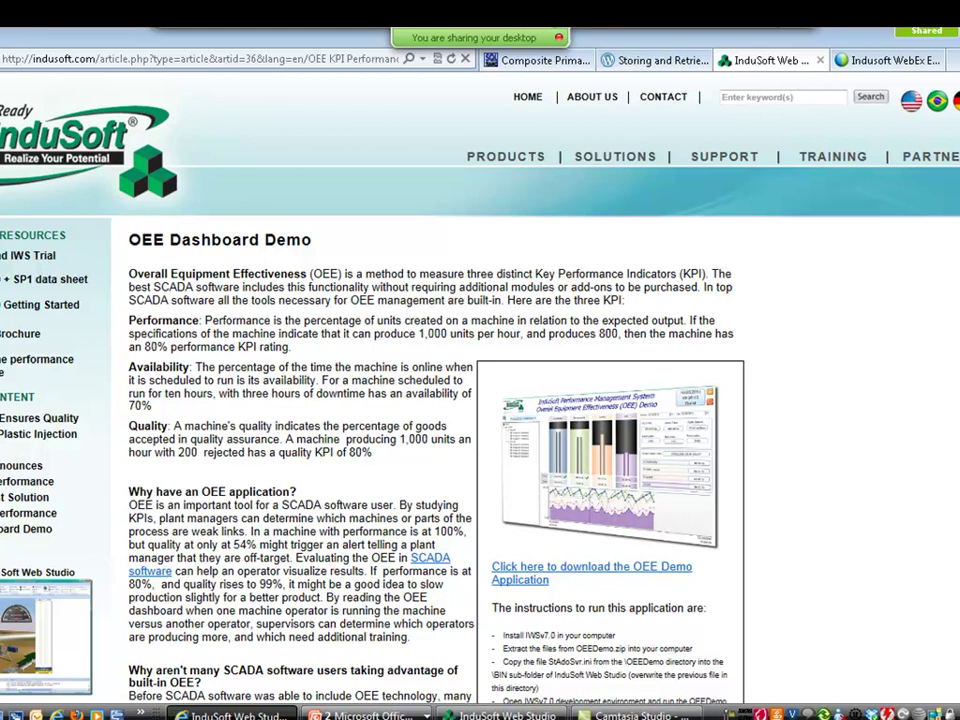
scroll(937, 211, down, 3)
scroll(937, 211, up, 2)
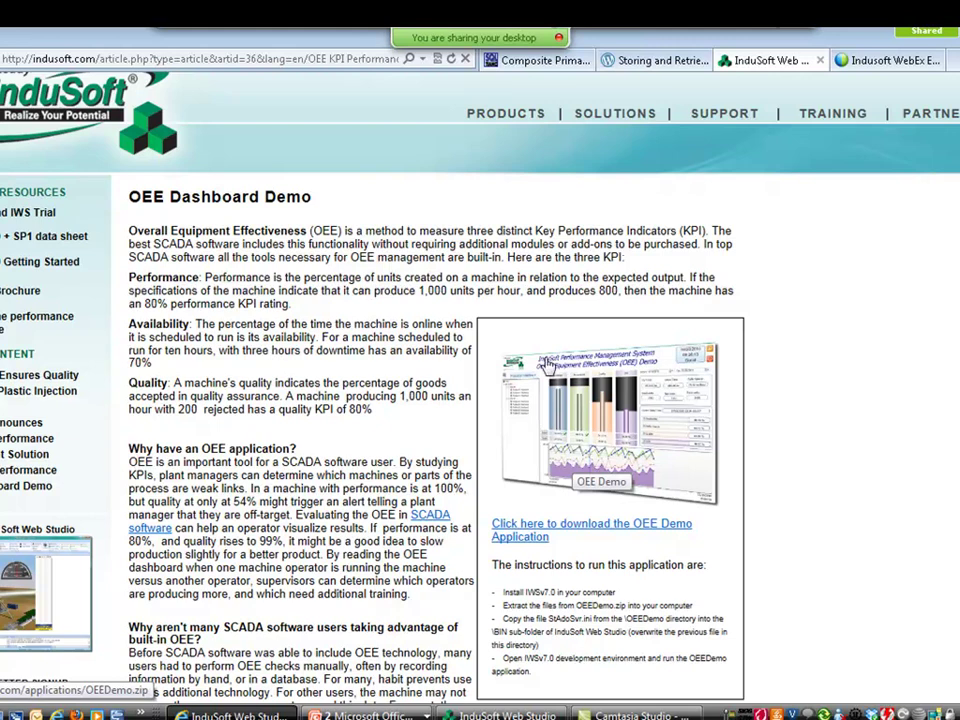
key(alt+Tab)
key(alt+Tab)
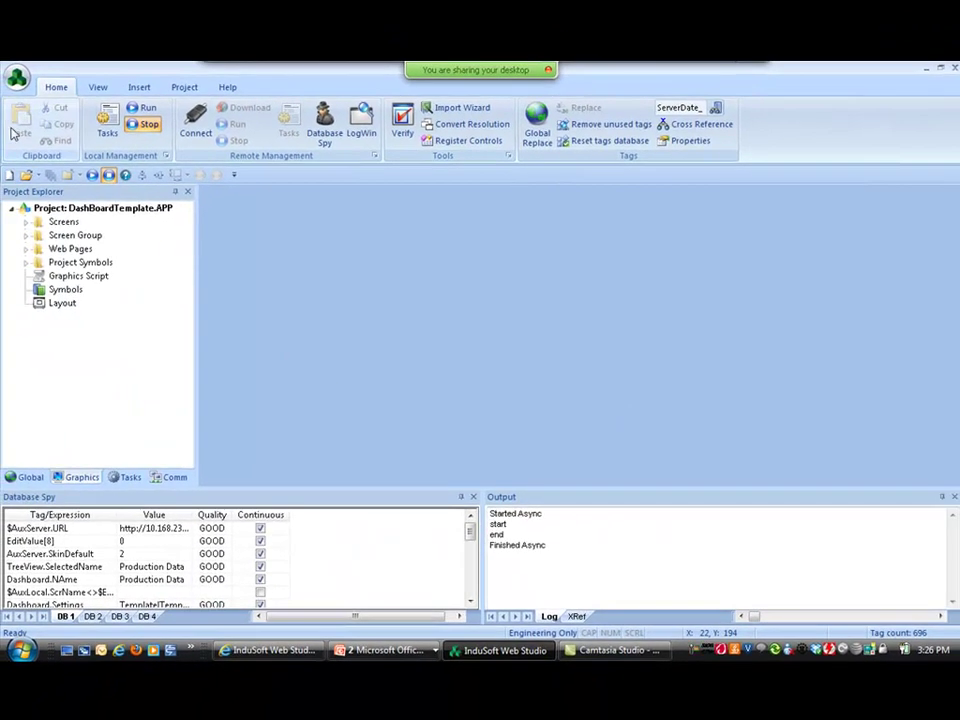
Open OEEDemo.APP from the OEEDemo folder under InduSoft Web Studio v7.0 Projects
click(17, 77)
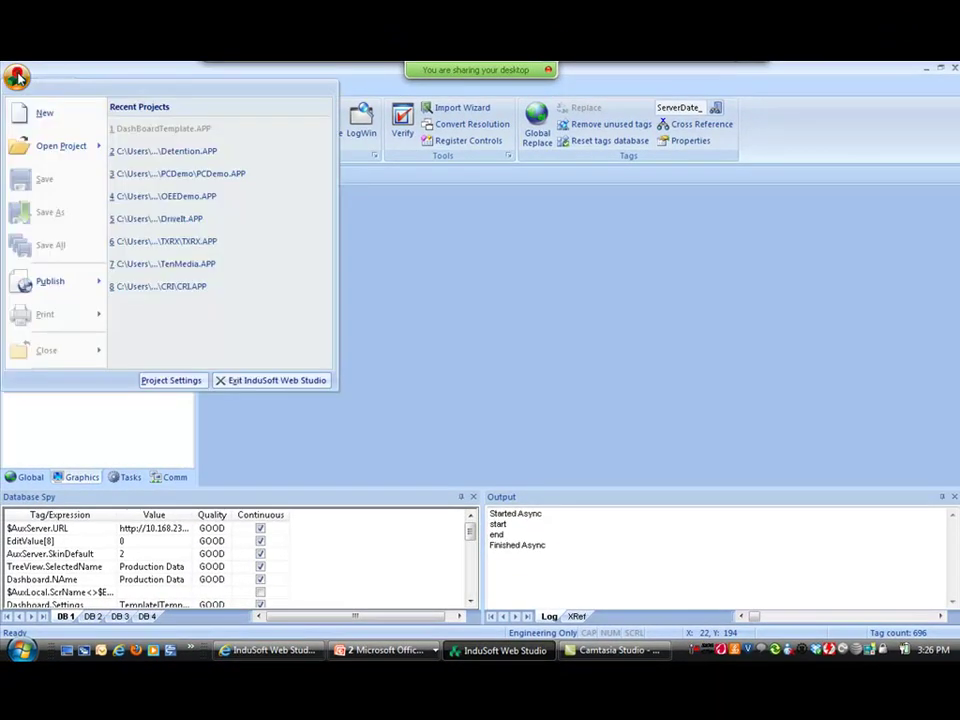
mouse_move(75, 152)
click(165, 114)
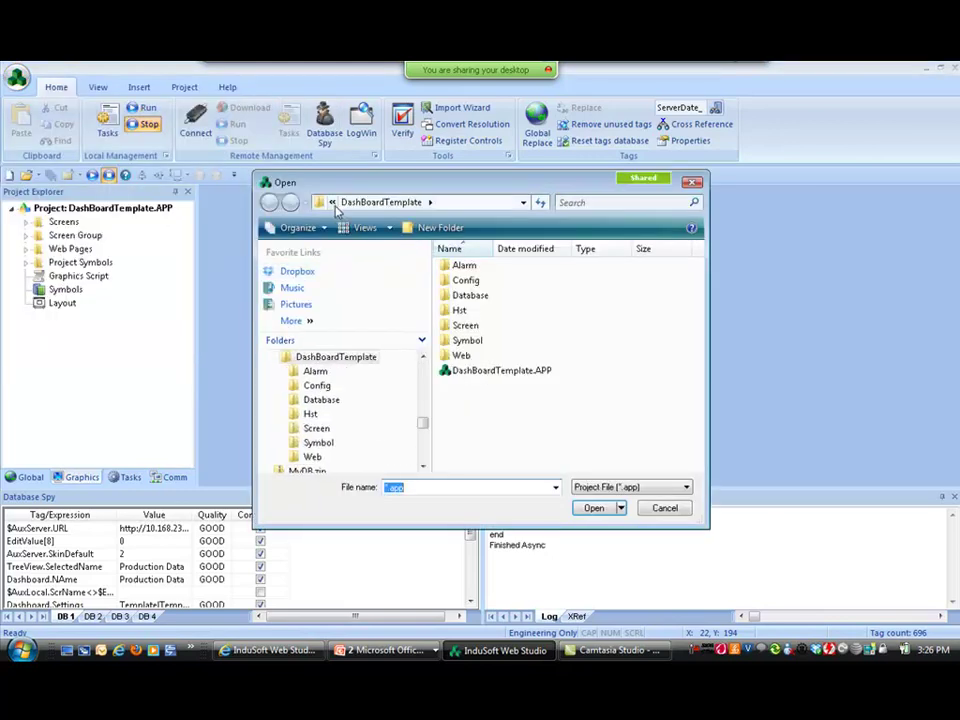
click(333, 202)
click(346, 224)
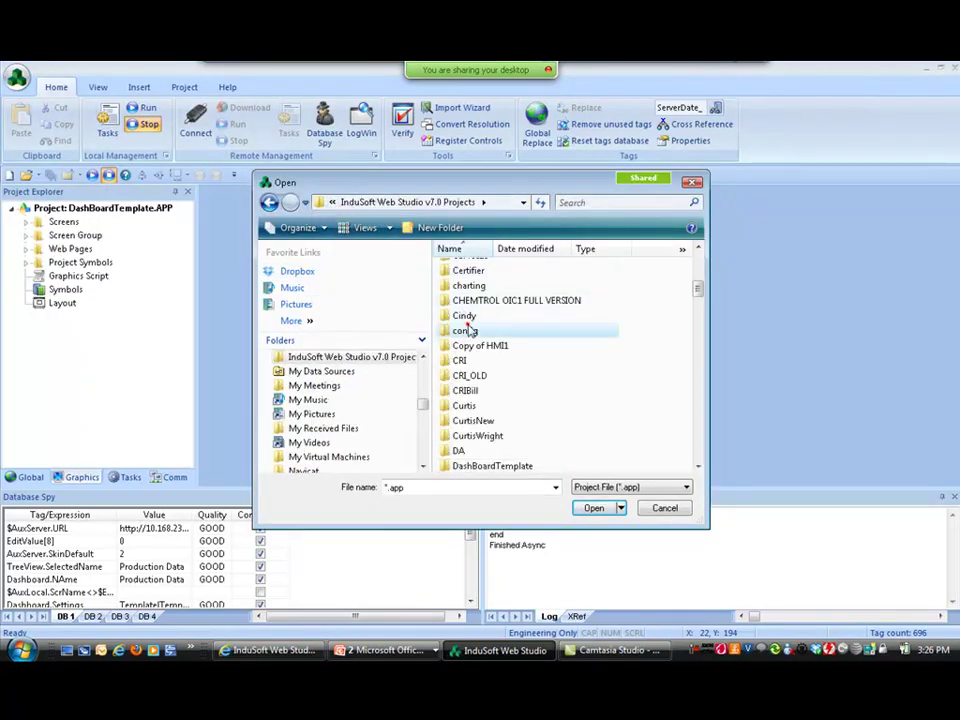
scroll(462, 330, down, 10)
double_click(460, 265)
click(461, 369)
click(594, 507)
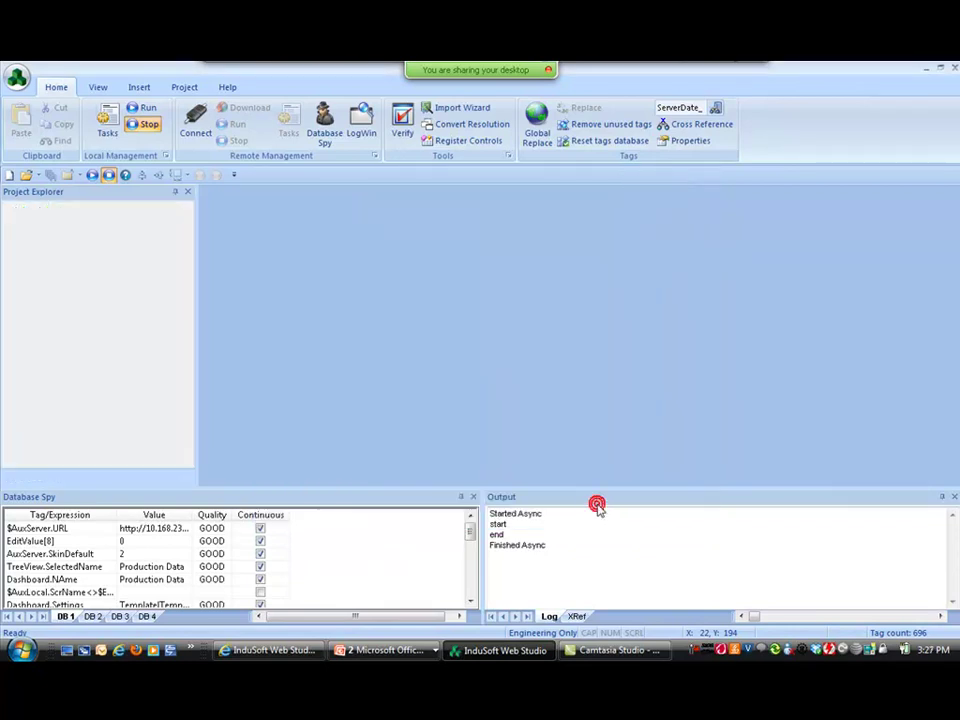
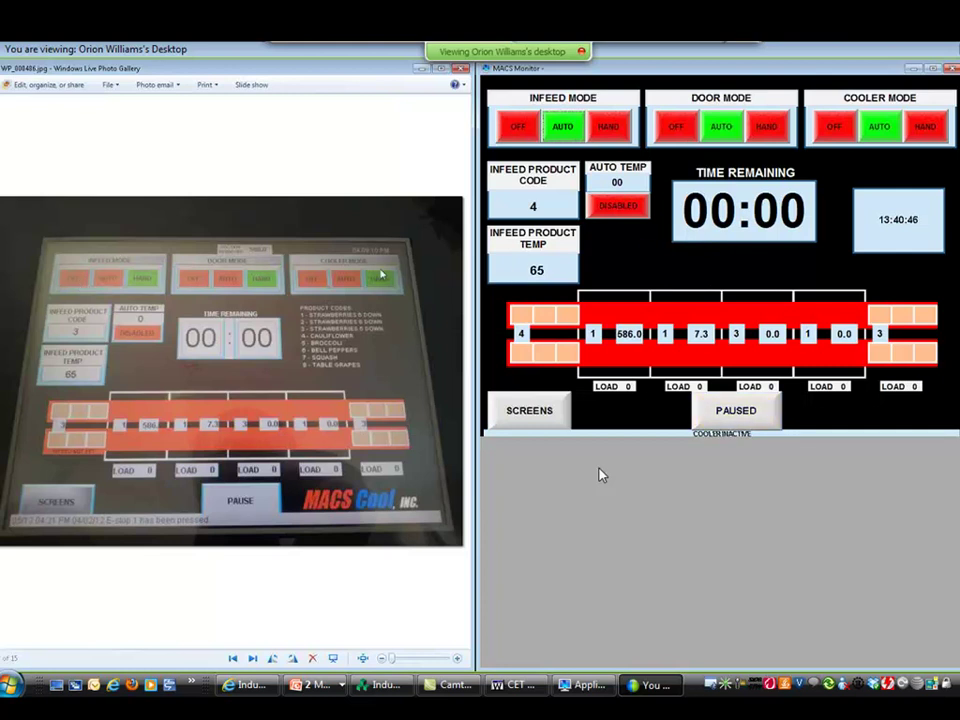
Switch the infeed mode to HAND while the cooler stays OFF
click(604, 130)
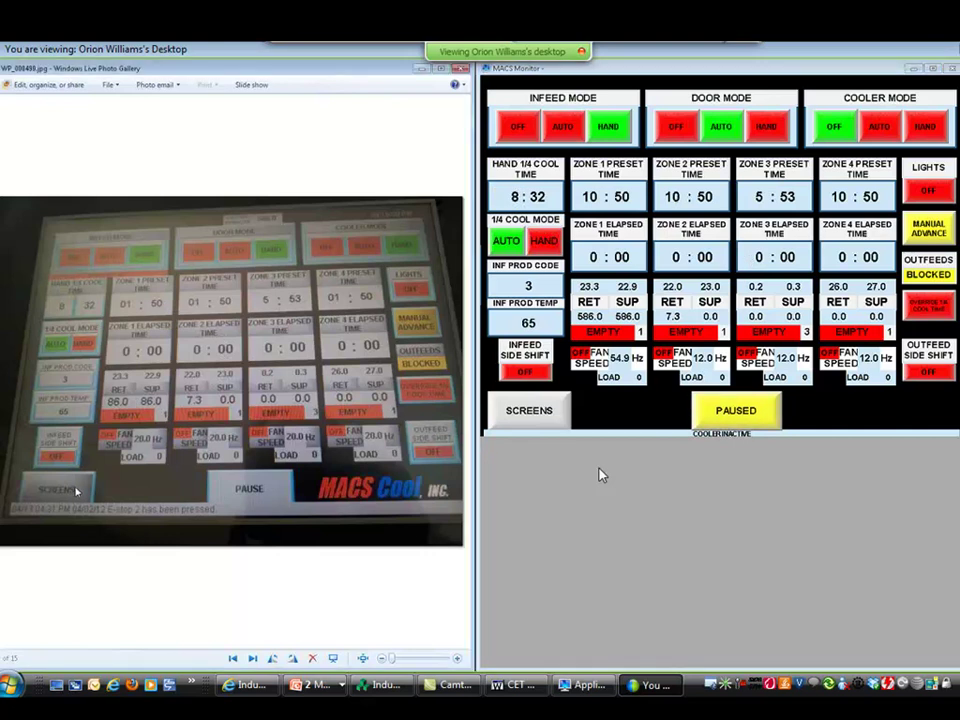
Show the manual fans and conveyors screen (advance speed 11, low 12, manual 20) beside the next photo
key(Right)
key(Right)
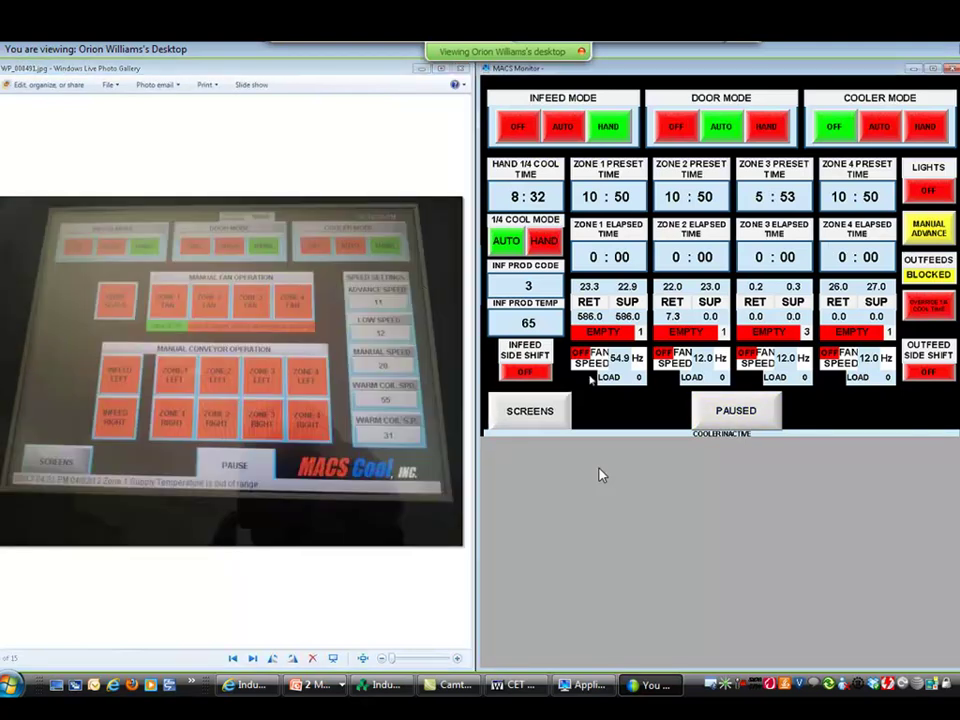
click(905, 149)
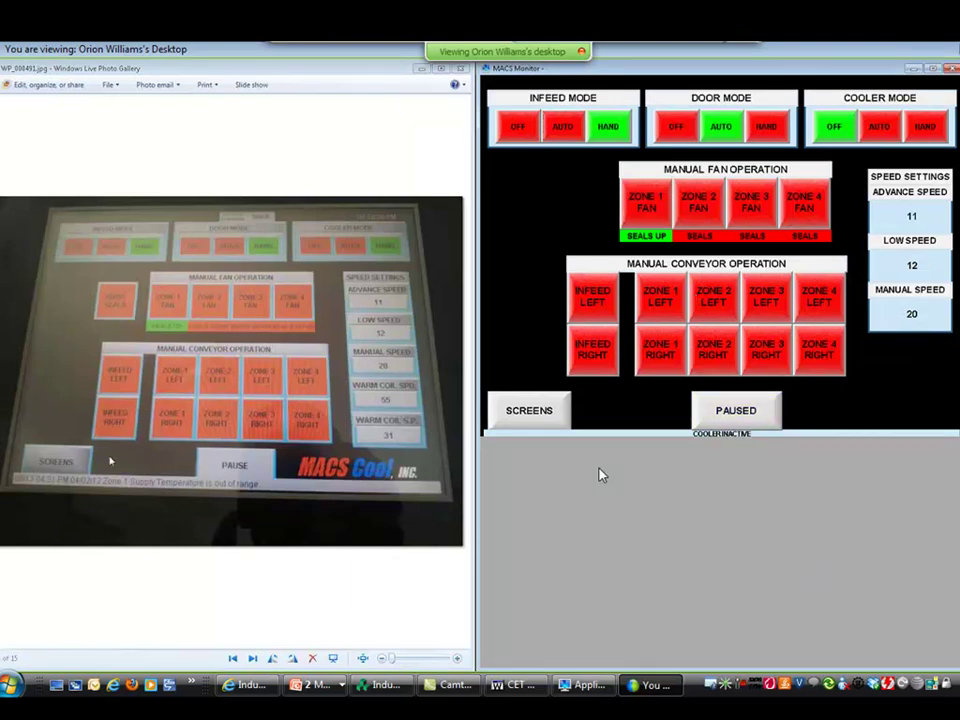
click(512, 420)
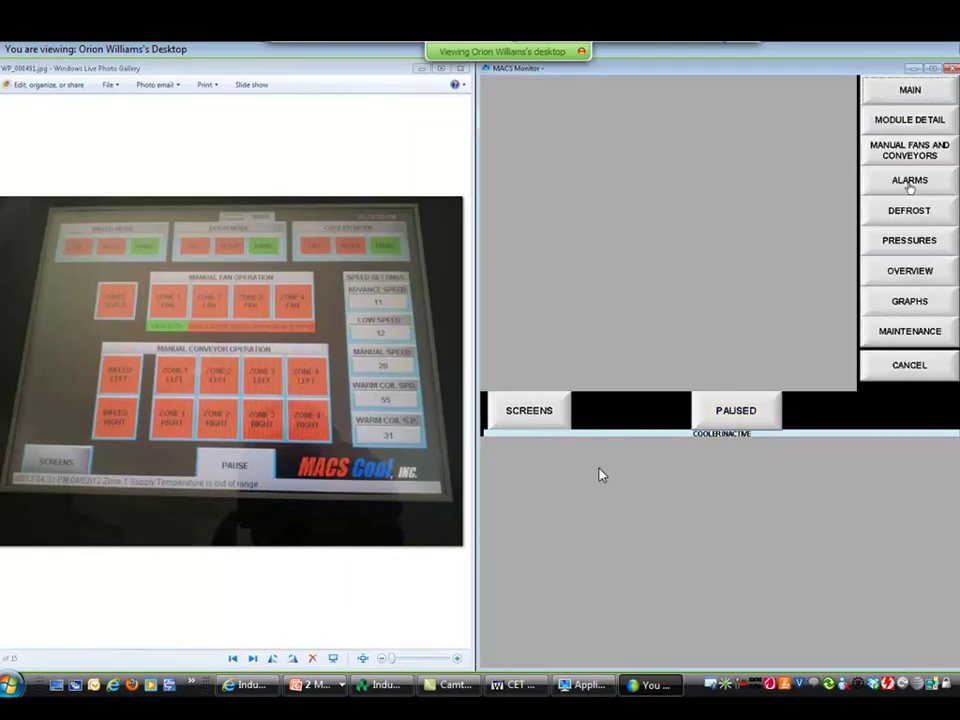
Display the alarms screen of conveyor, fan and door tiles while stepping through the panel photos
click(910, 181)
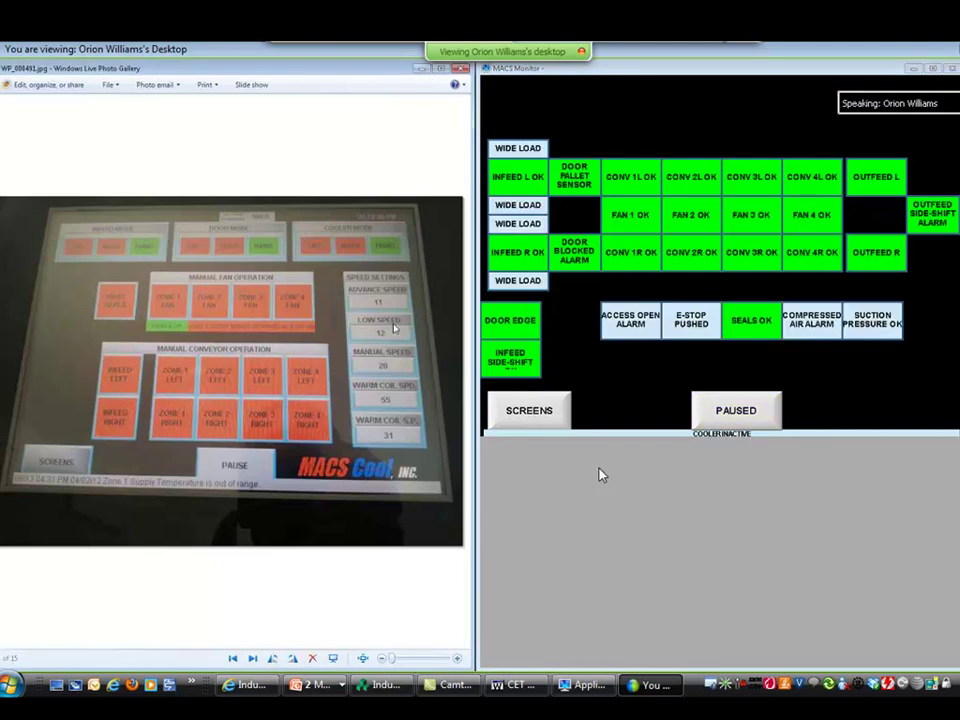
key(Right)
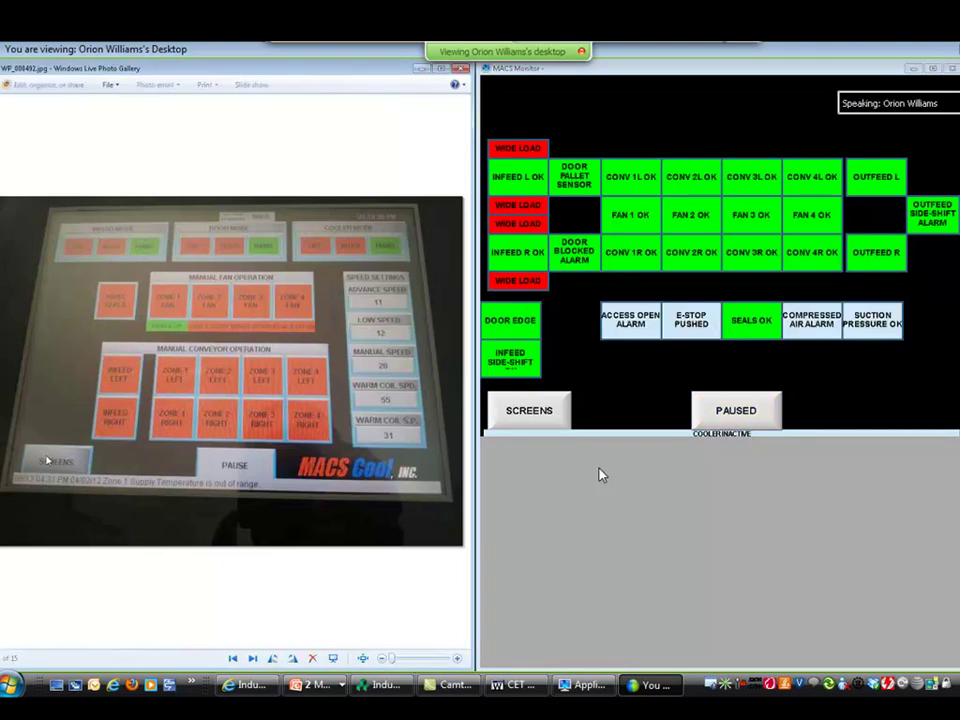
key(Right)
key(Right)
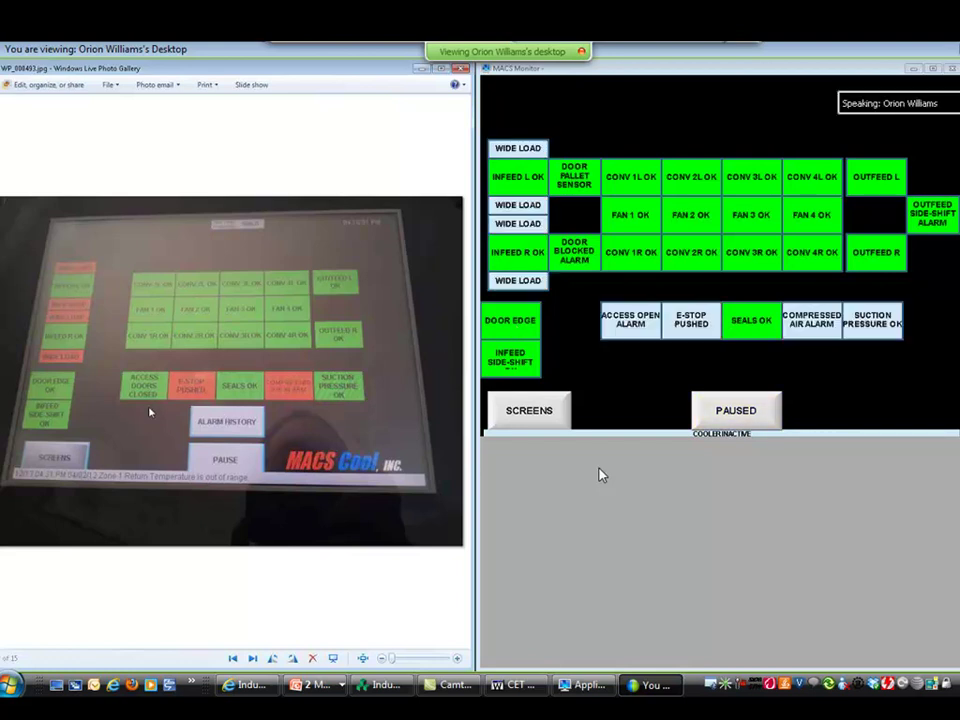
key(Right)
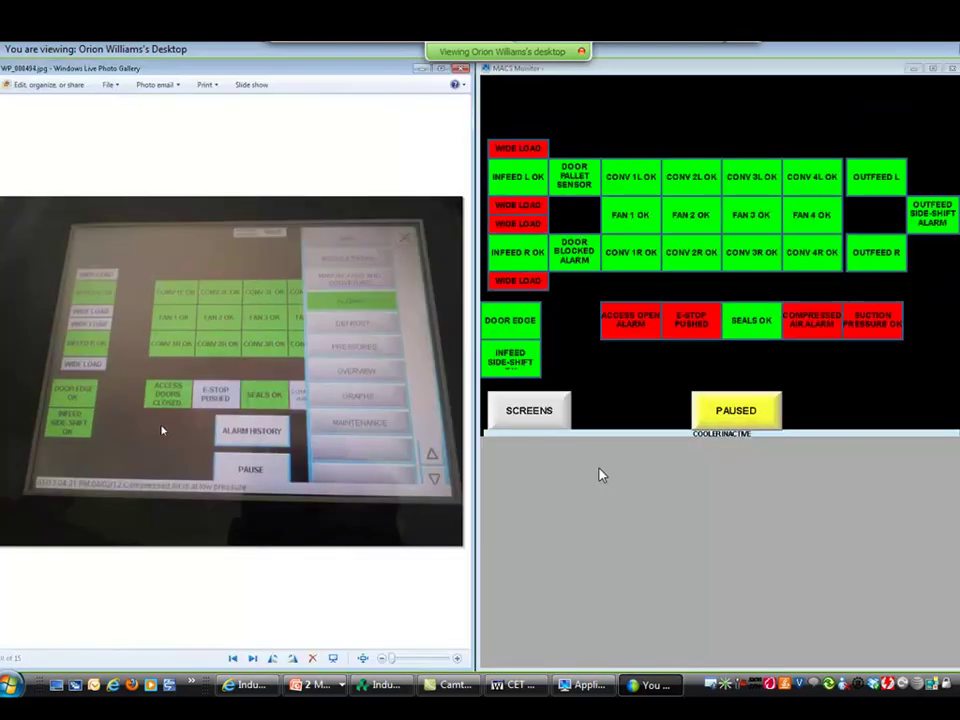
key(Right)
key(Right)
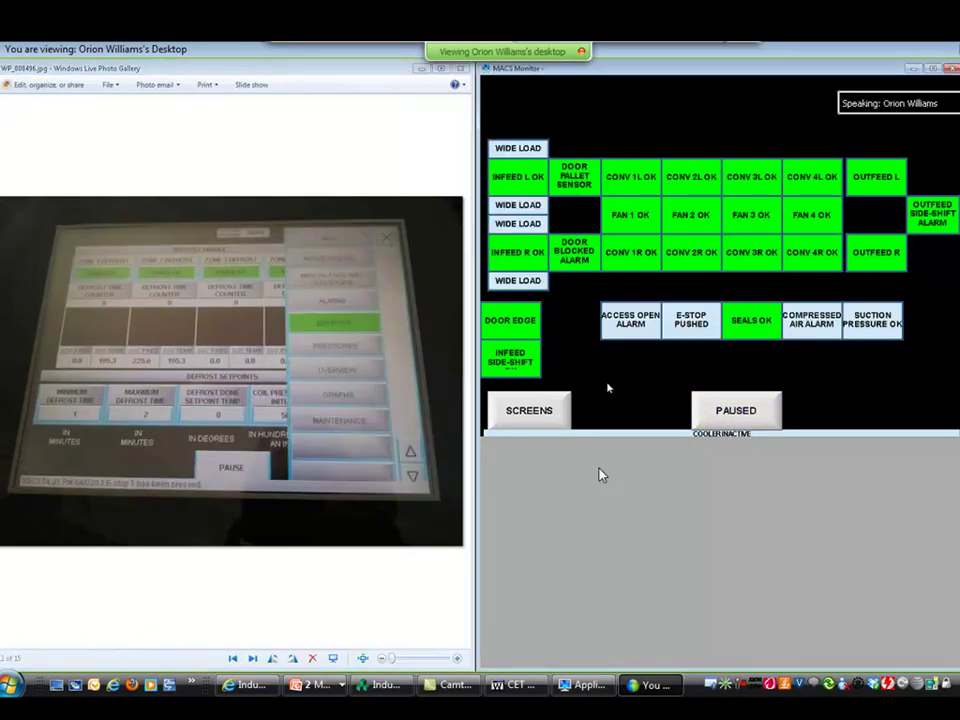
click(533, 418)
Show and review the cooler overview screen of conveyors and fan doors
click(909, 271)
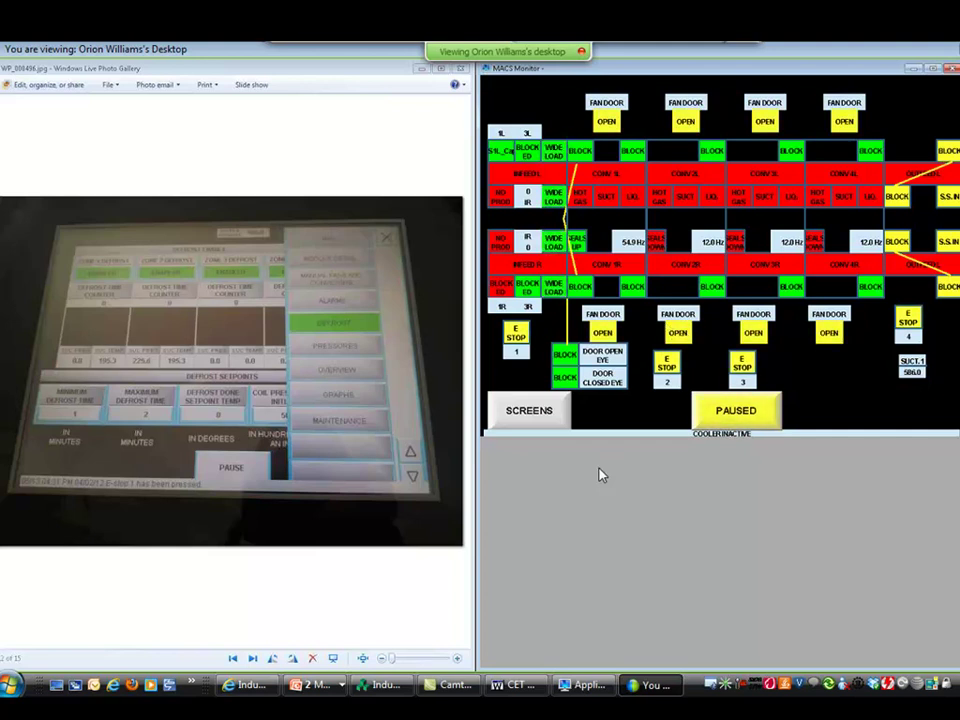
click(529, 411)
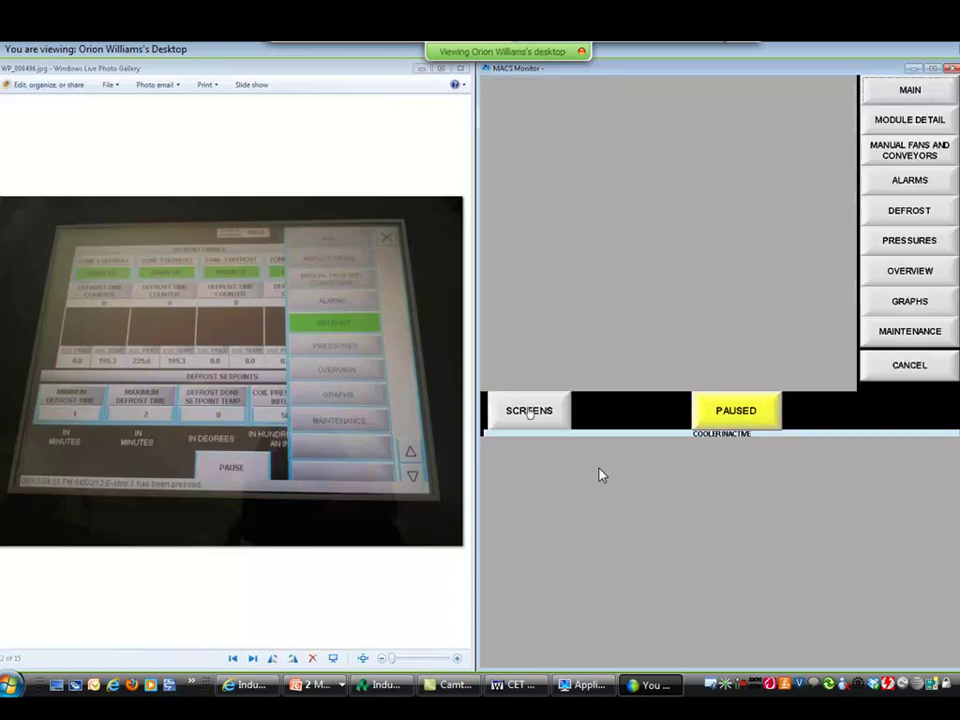
Try the maintenance screen, enter a security code, then dismiss the code prompt
click(912, 333)
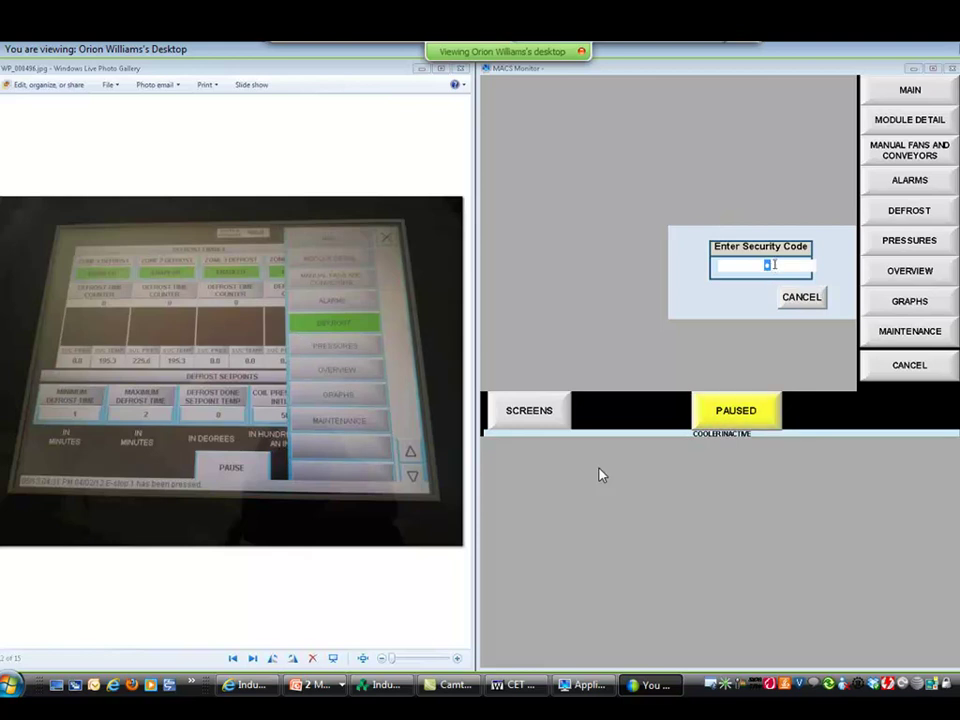
text(*****)
key(BackSpace)
key(BackSpace)
key(BackSpace)
key(BackSpace)
key(BackSpace)
click(801, 297)
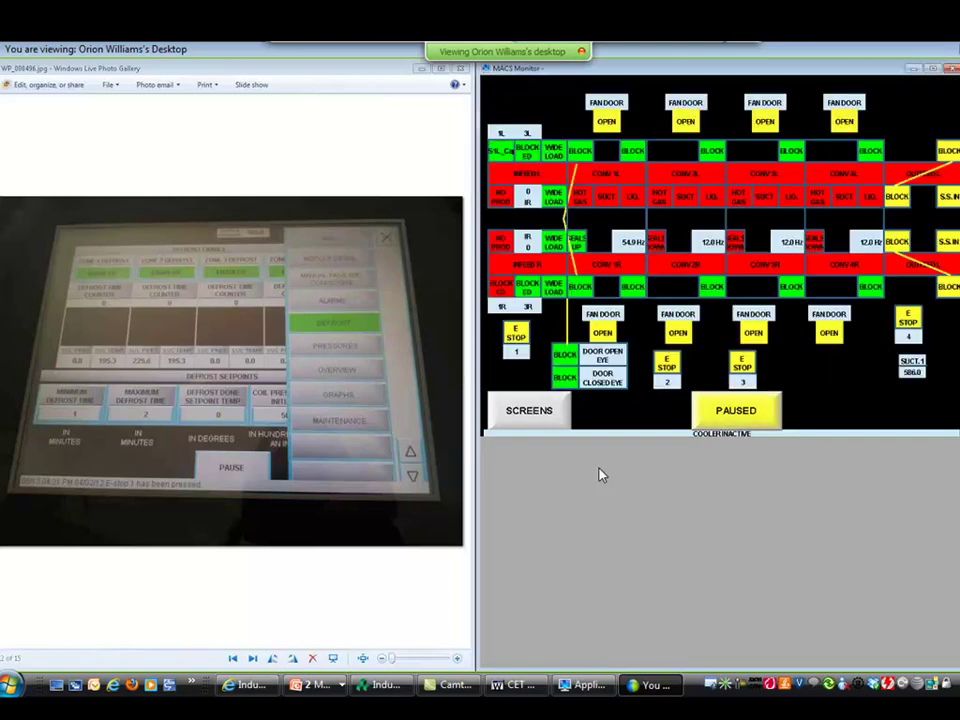
Reopen the maintenance screen and submit the security code to unlock zone override controls
click(530, 412)
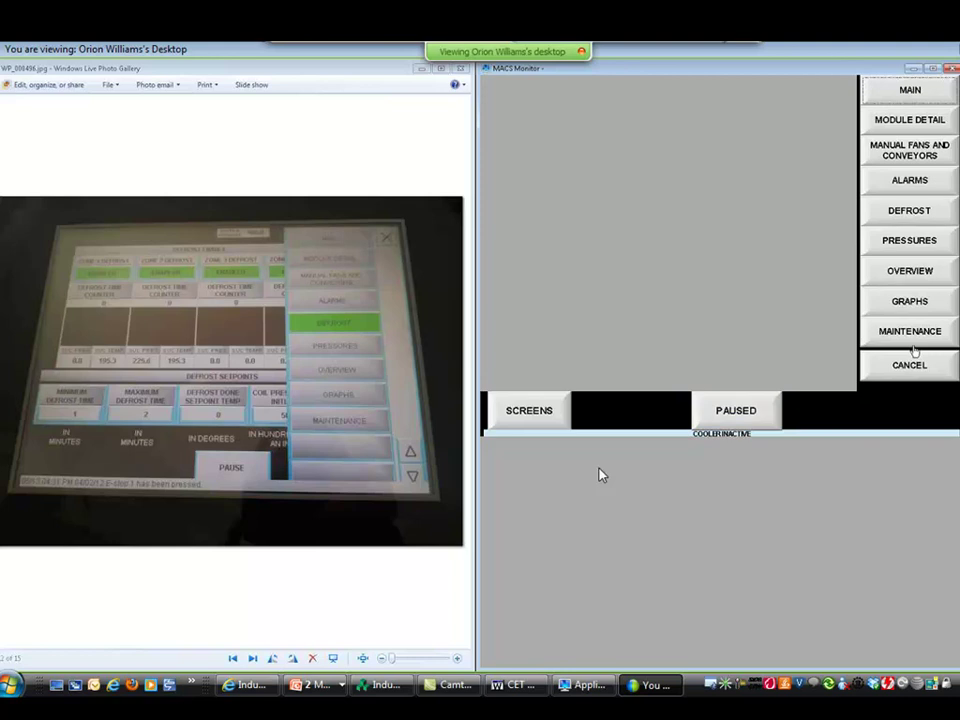
click(883, 334)
text(*****)
key(Return)
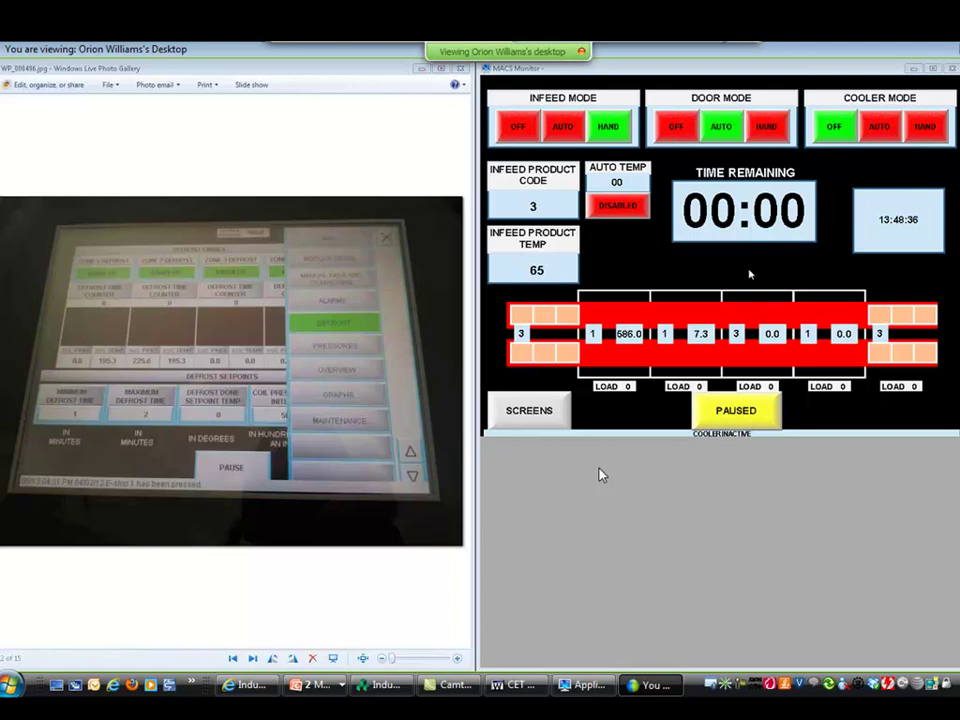
Load the Zone 1 trend graph of return and supply temperatures over ten minutes
click(555, 401)
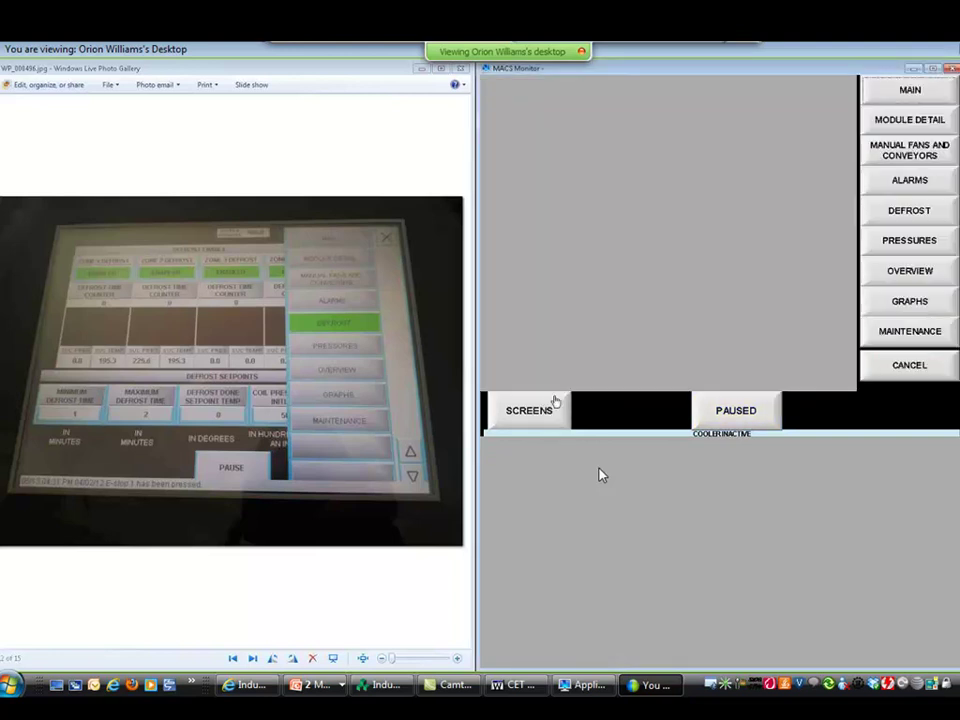
click(894, 302)
click(598, 414)
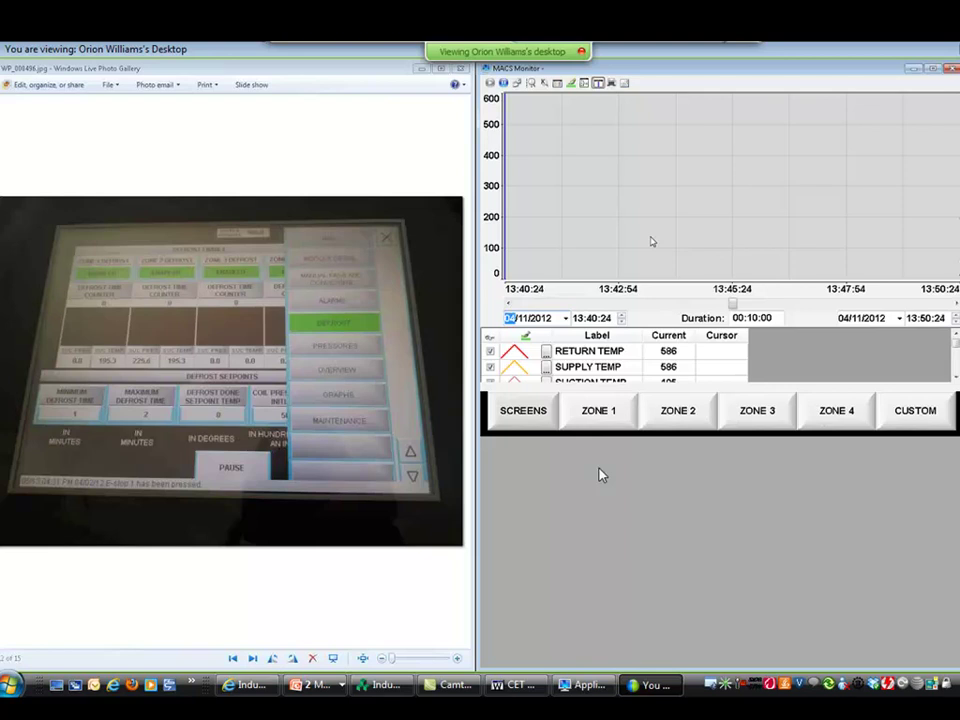
Leave the graphs for another screen, then return to the cooler overview of conveyors and doors
click(523, 412)
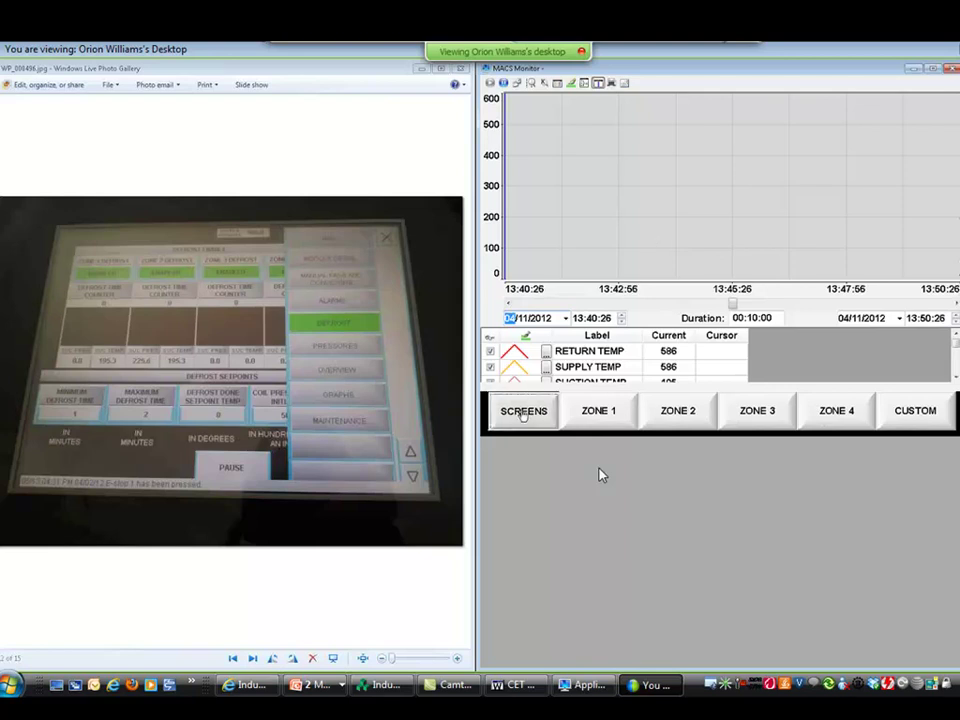
click(912, 126)
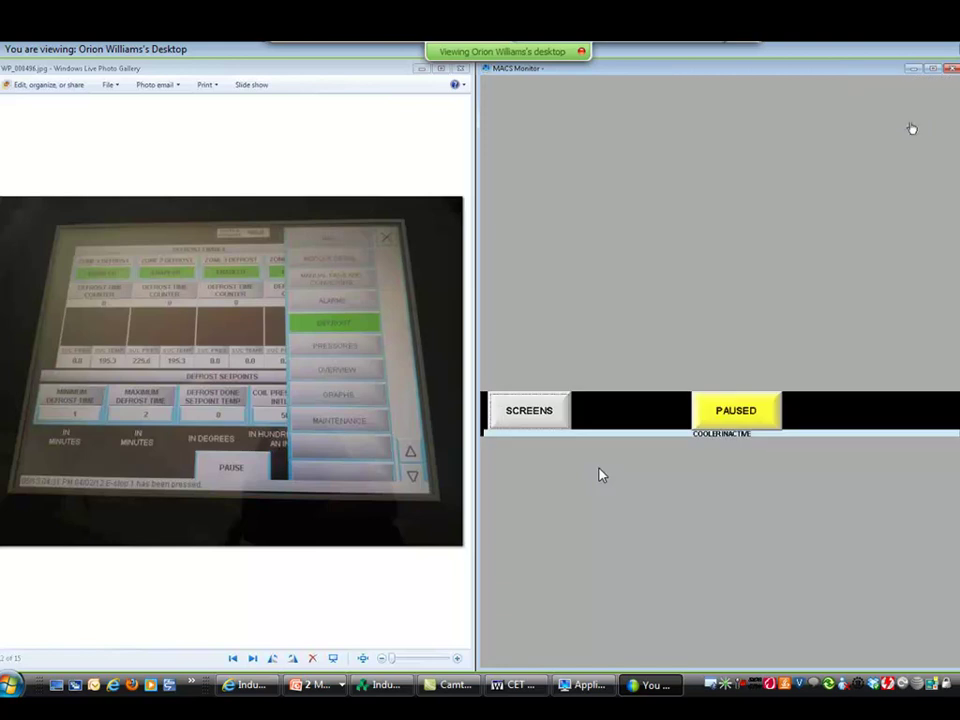
click(545, 409)
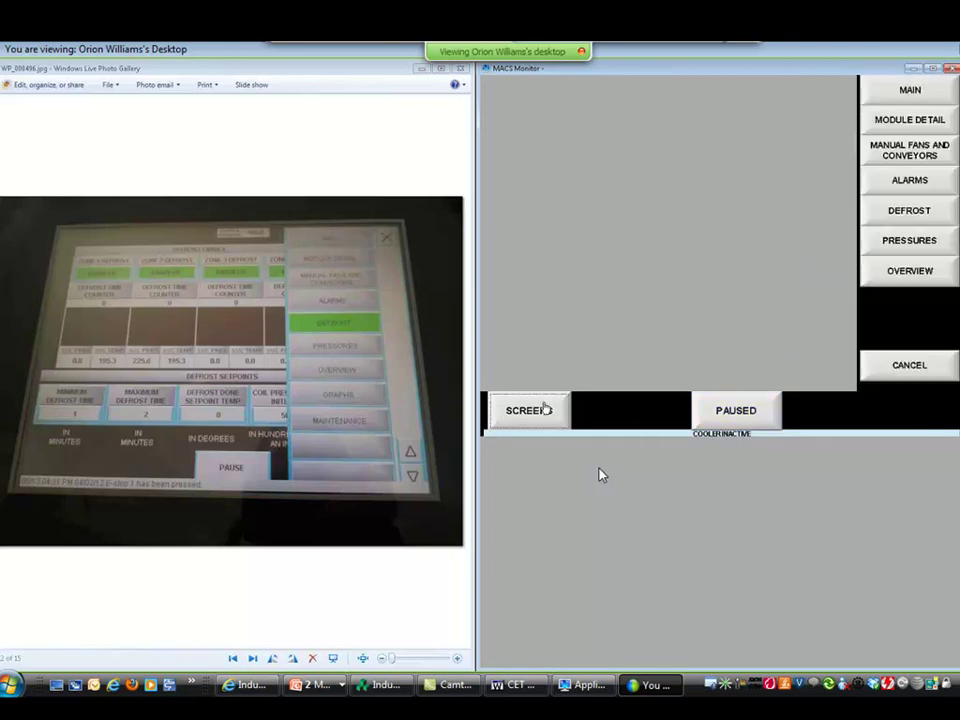
click(910, 271)
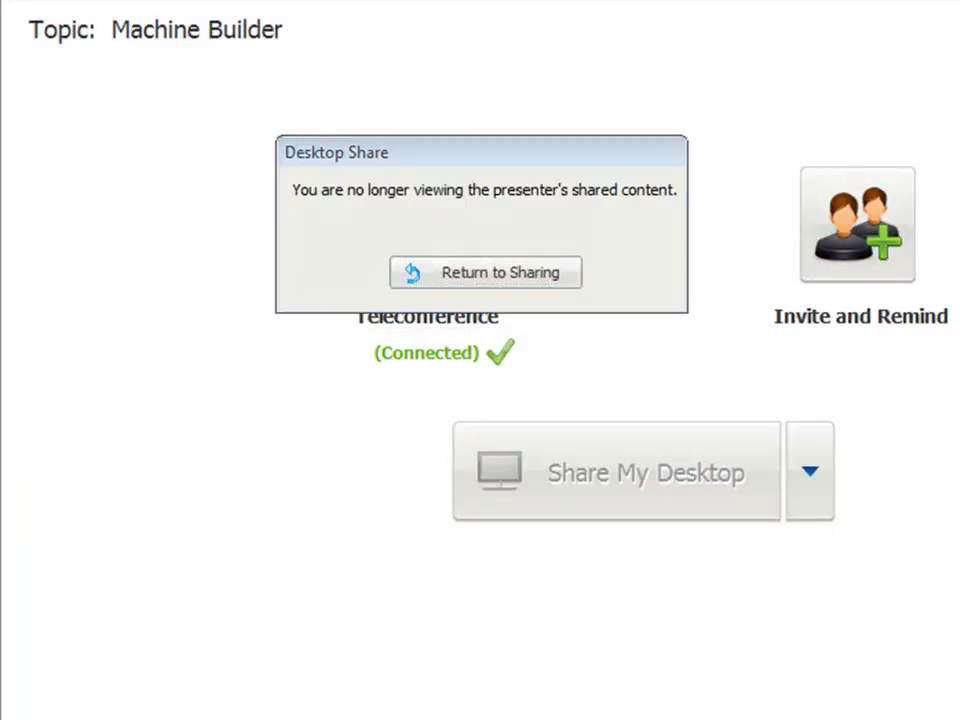
Take back the presenter role, share the desktop, and advance the slideshow to Q & A
click(856, 470)
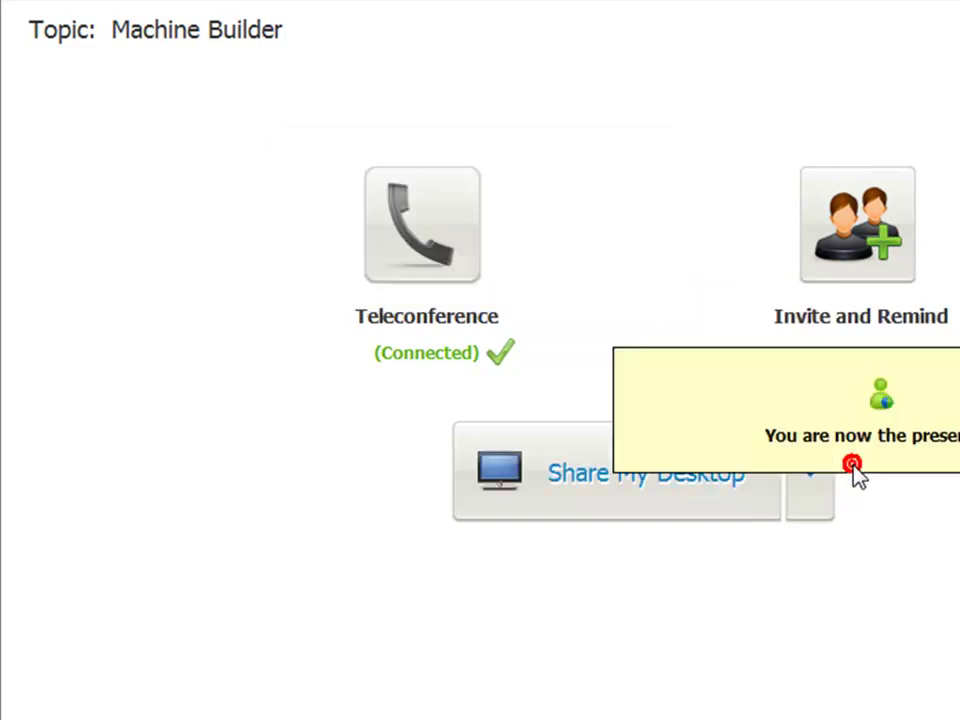
click(628, 484)
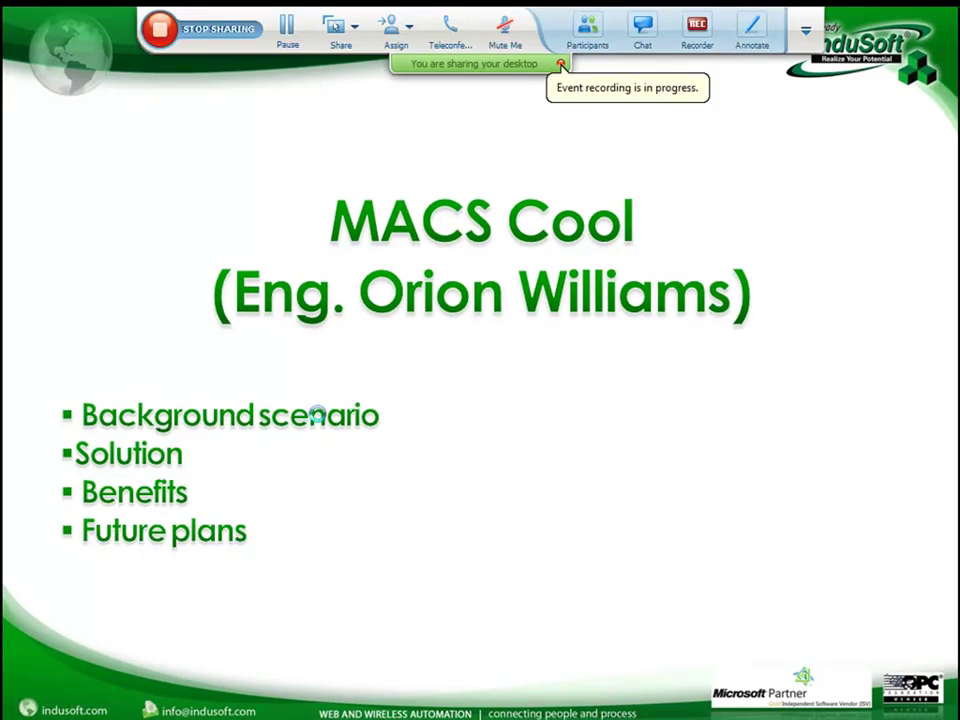
click(318, 420)
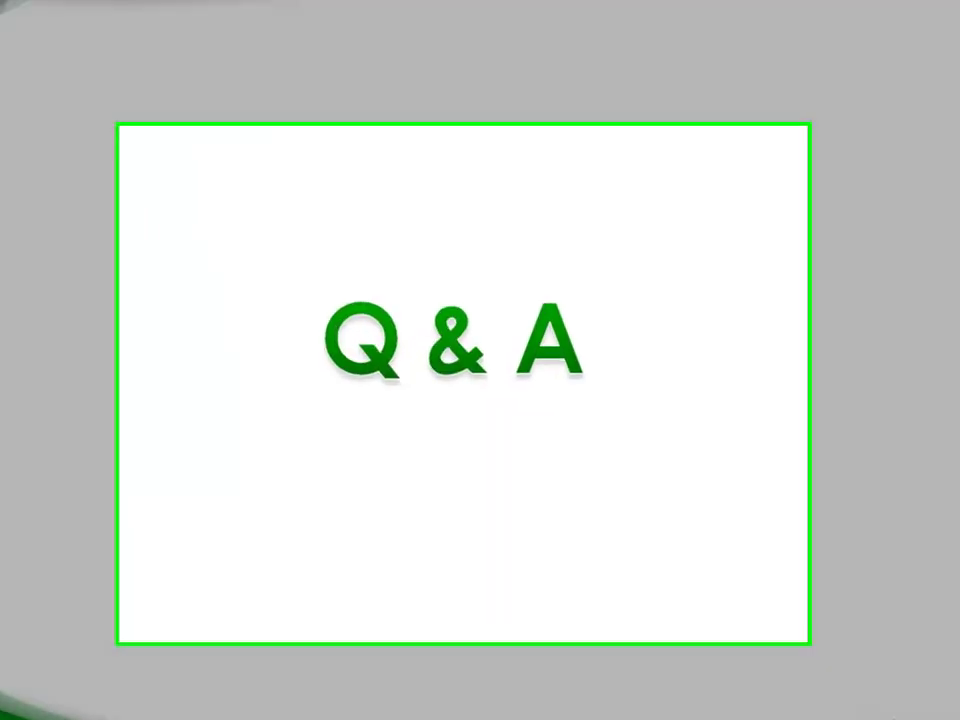